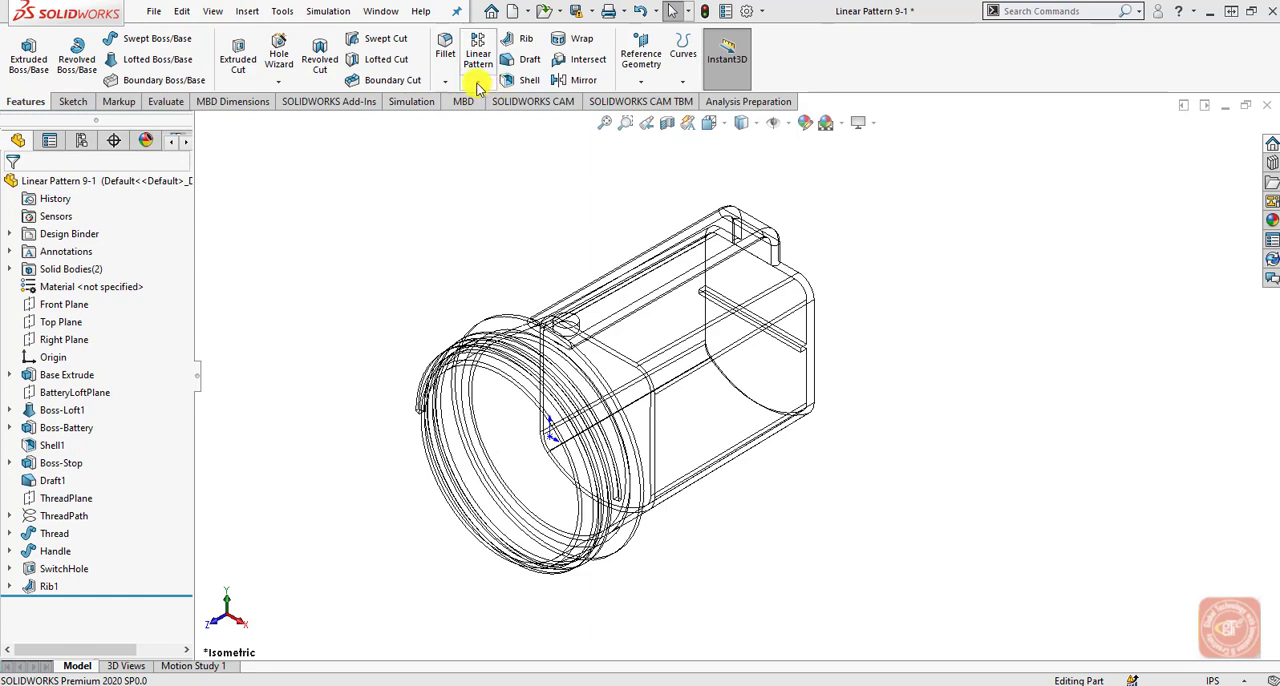
left_click(78, 104)
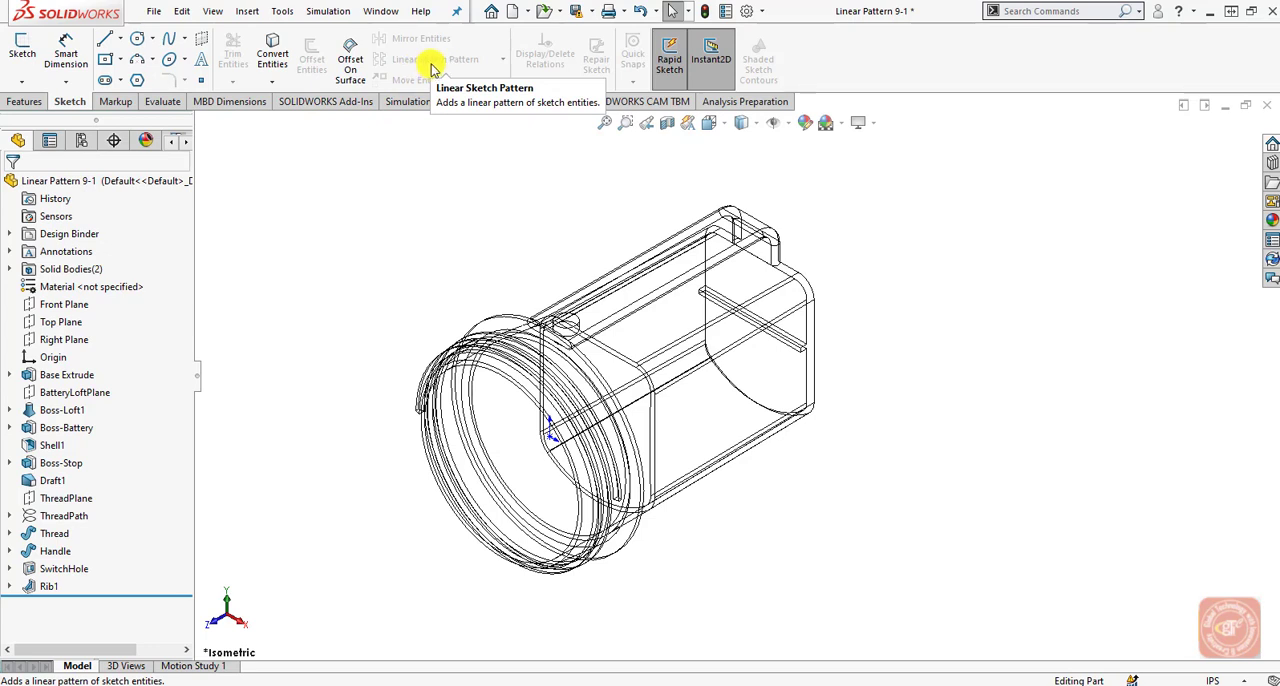
left_click(27, 101)
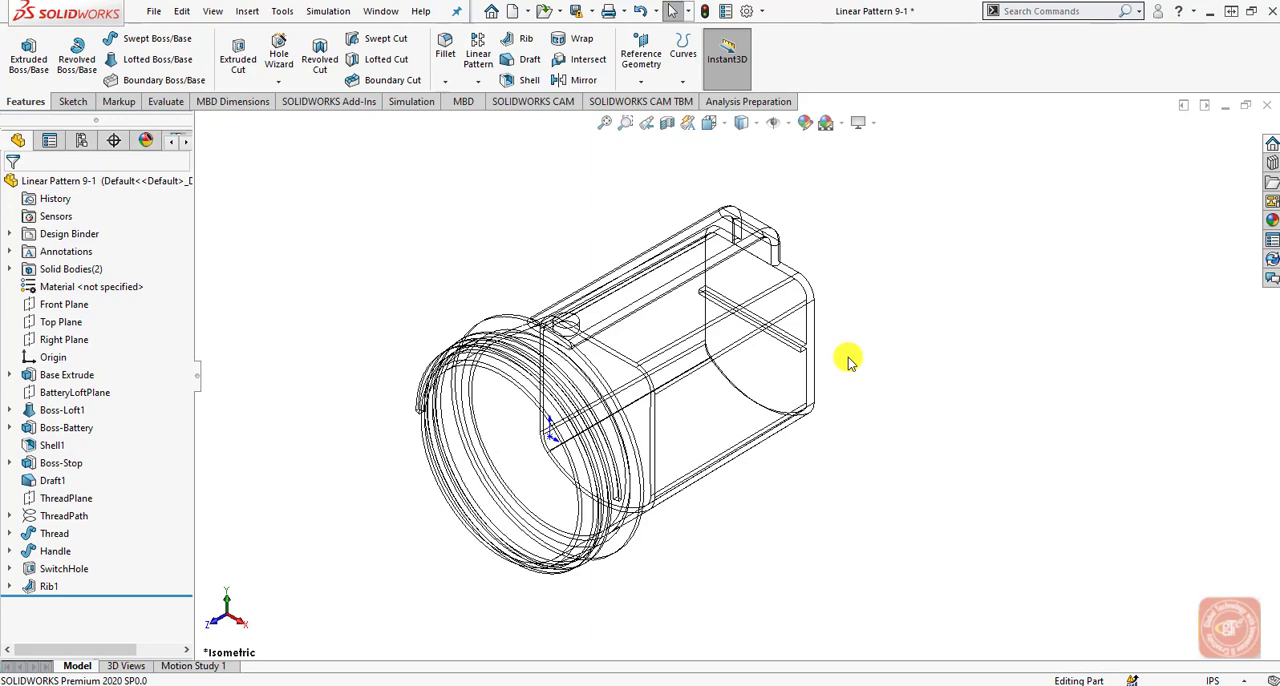
Start a linear feature pattern and choose Rib1 as the feature to repeat.
left_click(478, 80)
left_click(485, 106)
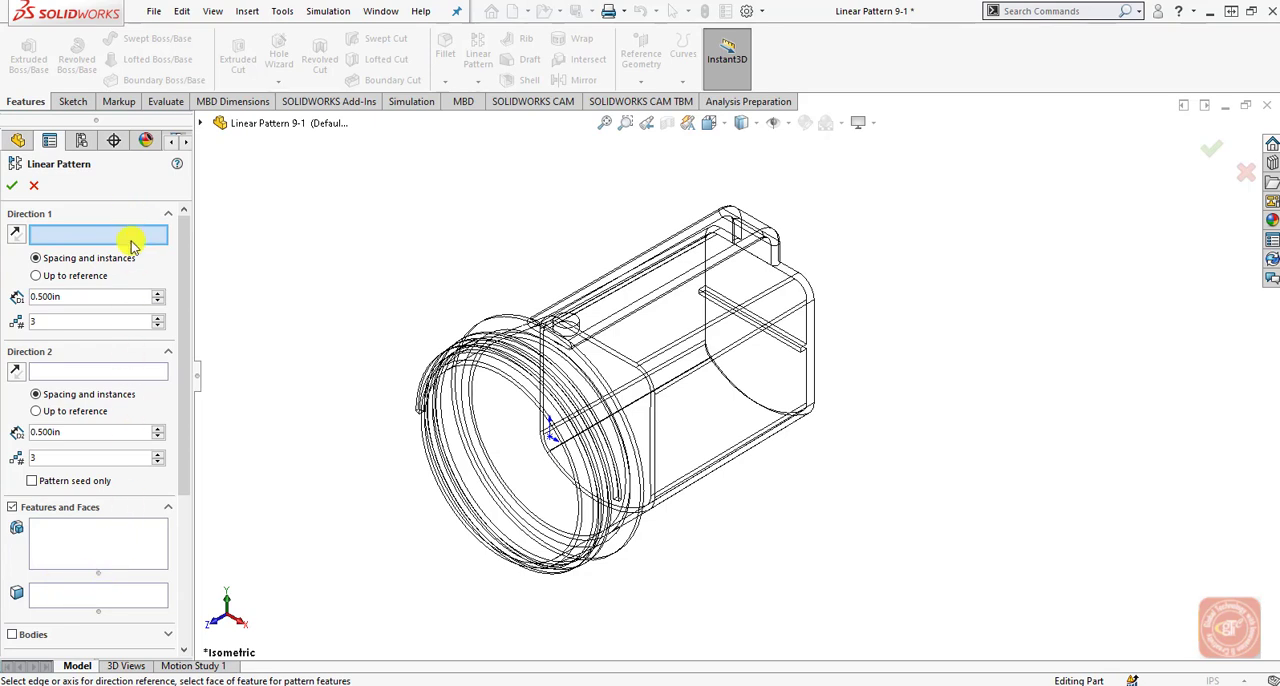
left_click(112, 543)
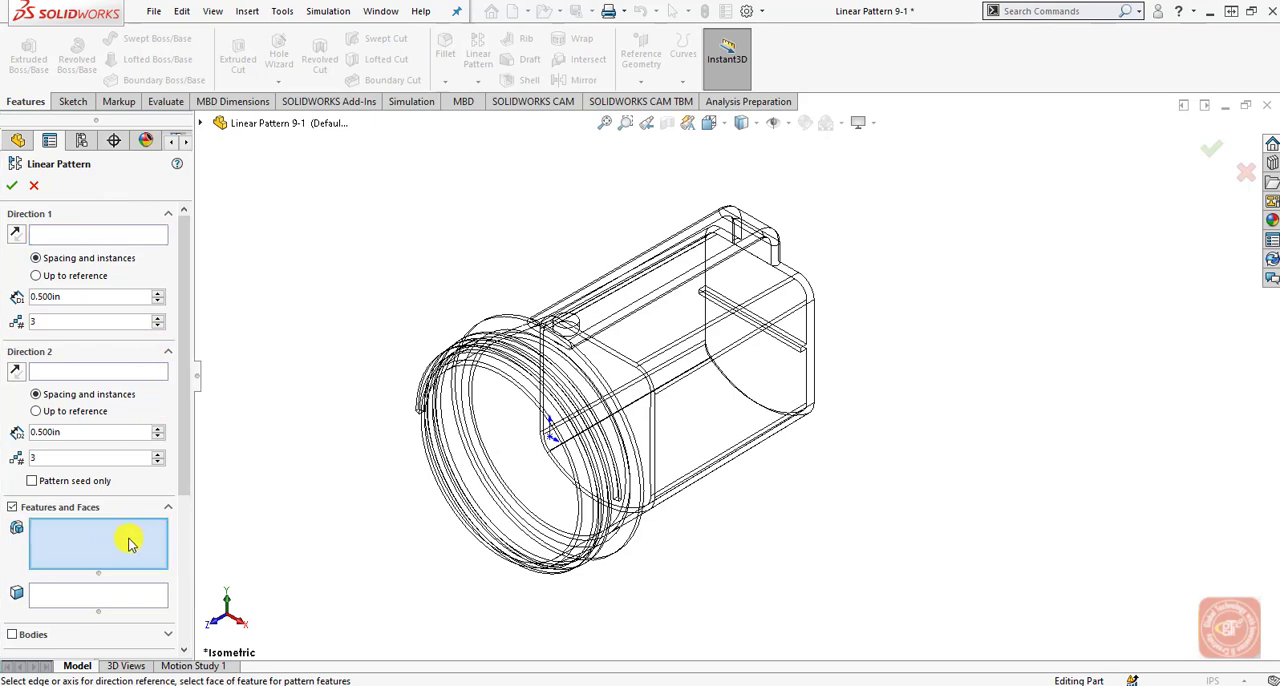
left_click(200, 125)
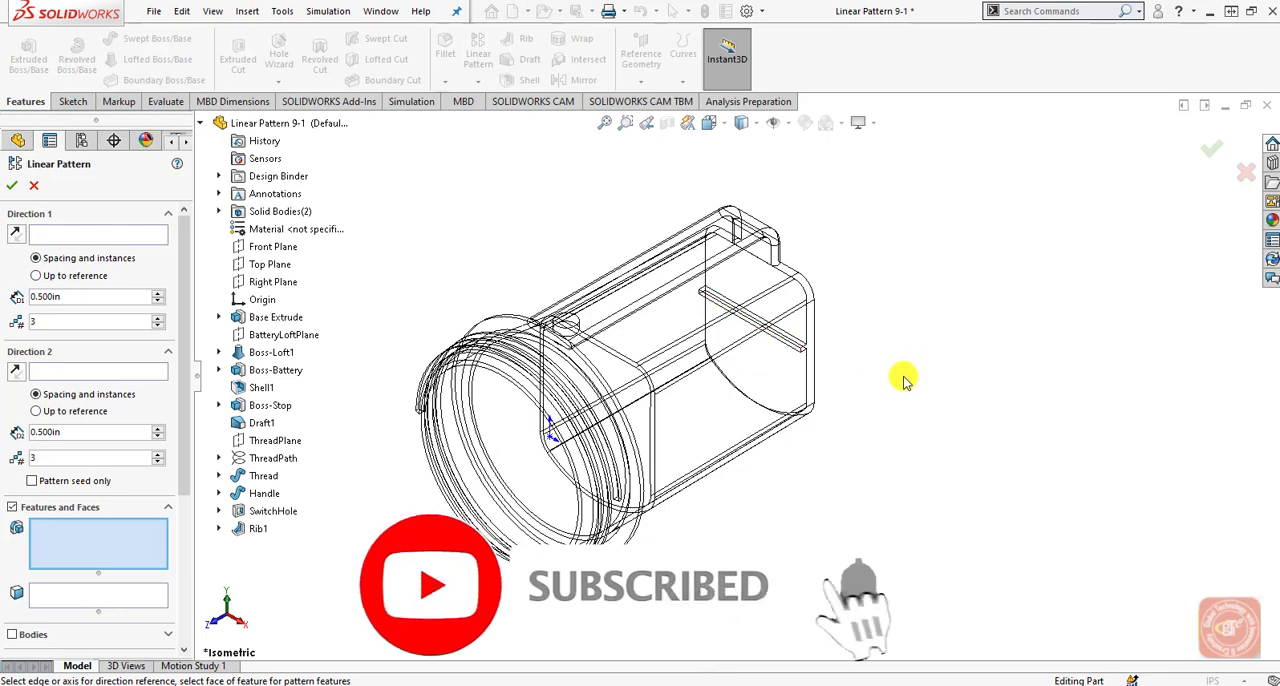
left_click(262, 530)
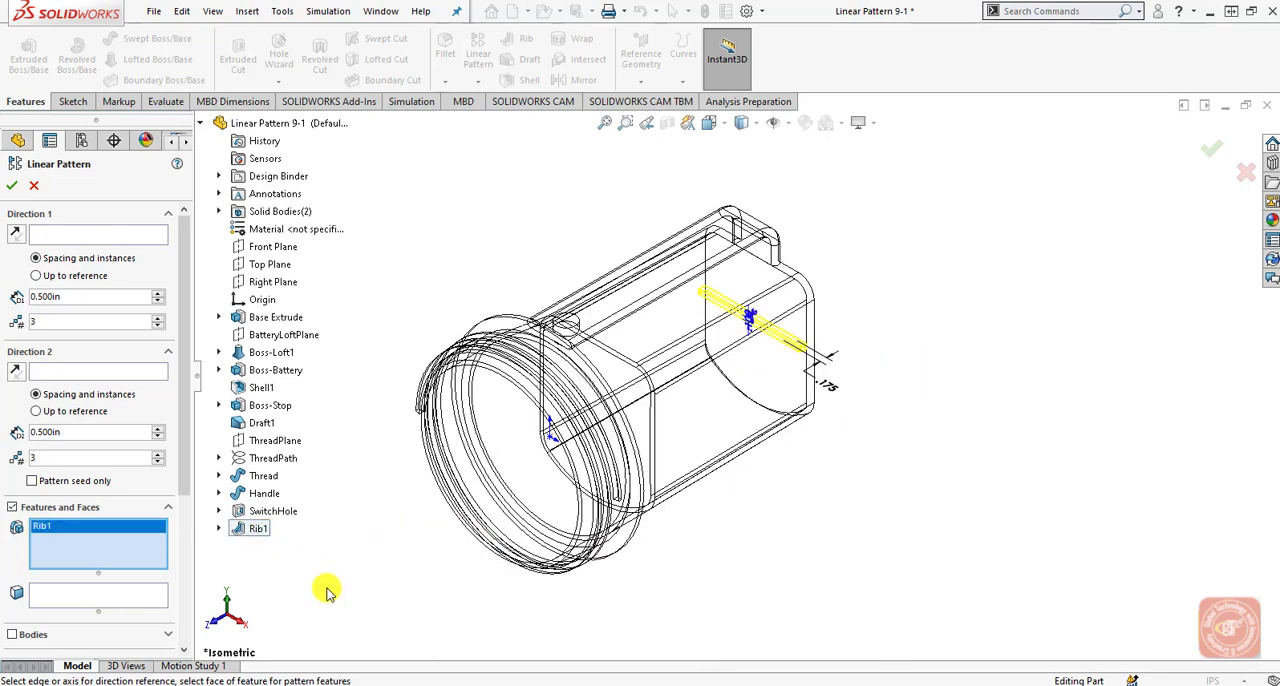
Set the vertical housing edge above the rib as Direction 1 and the edge below it, with reversed direction, as Direction 2.
left_click(136, 236)
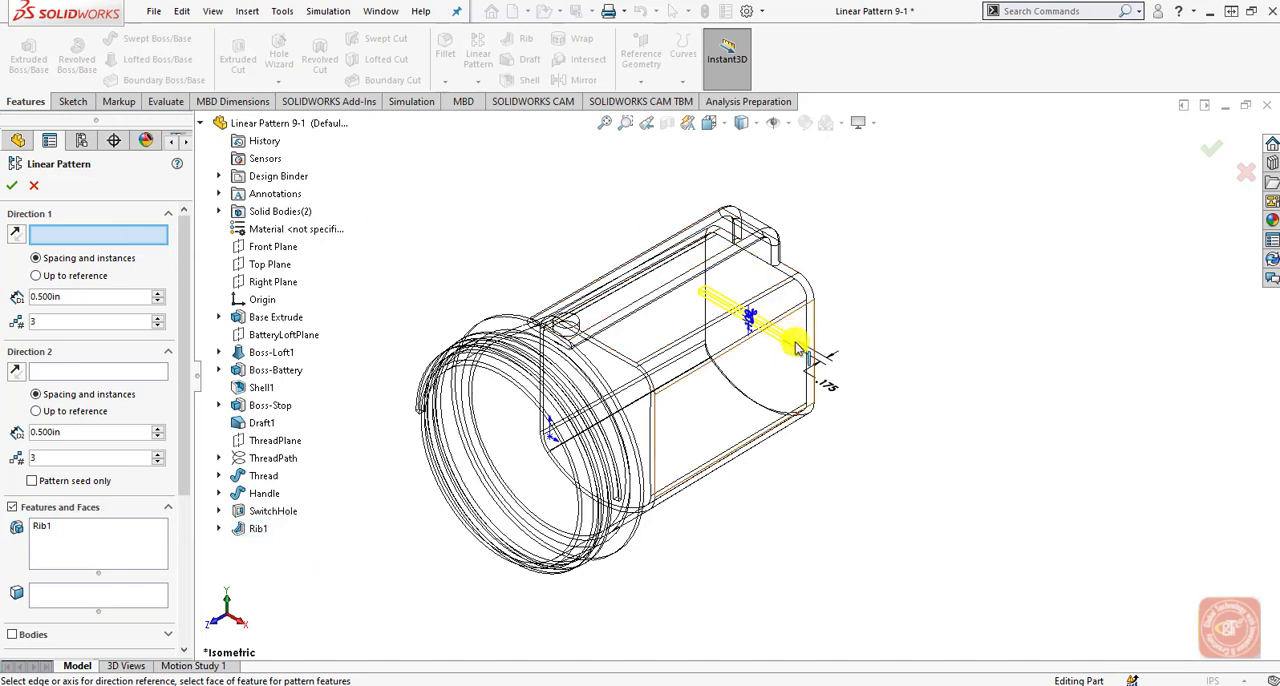
scroll(605, 350, "down", 3)
scroll(618, 361, "down", 2)
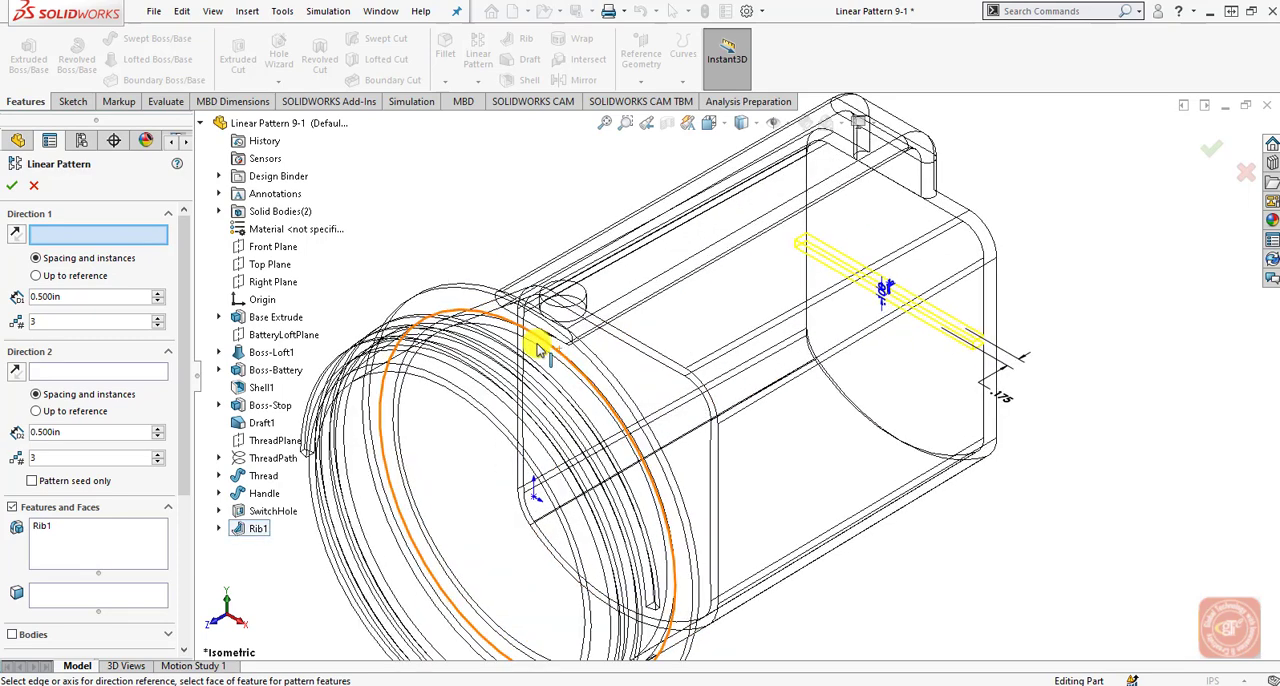
left_click(985, 300)
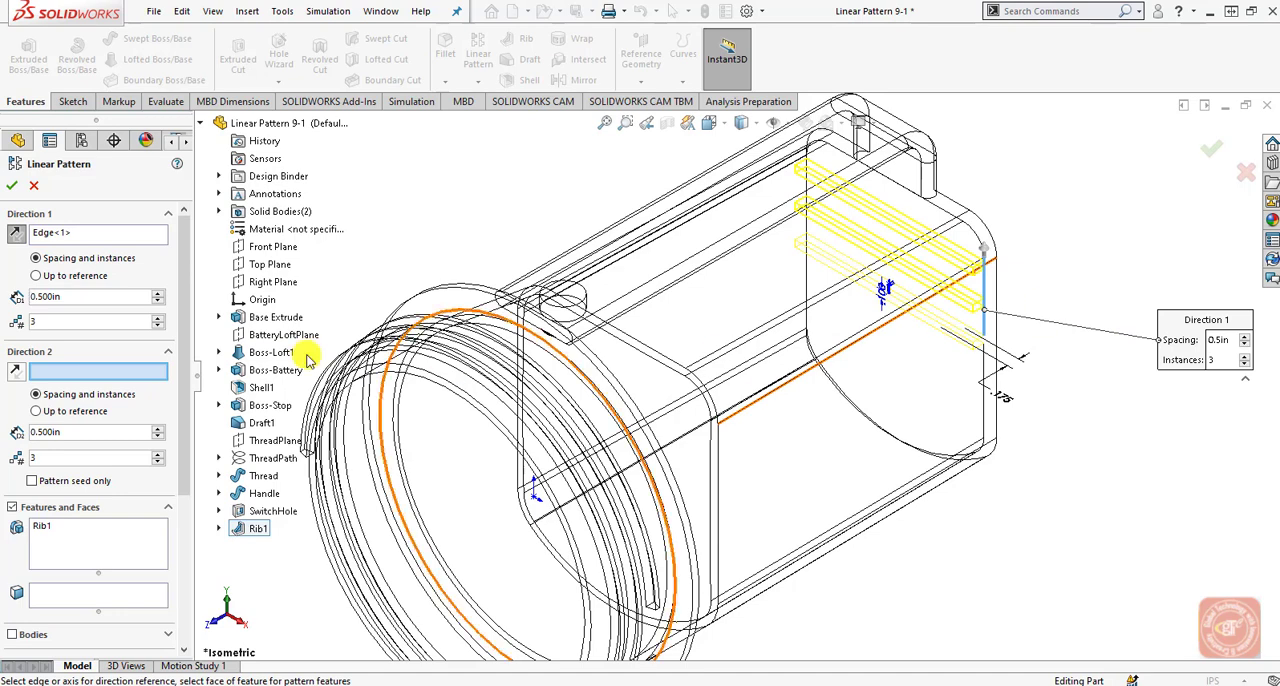
left_click(80, 320)
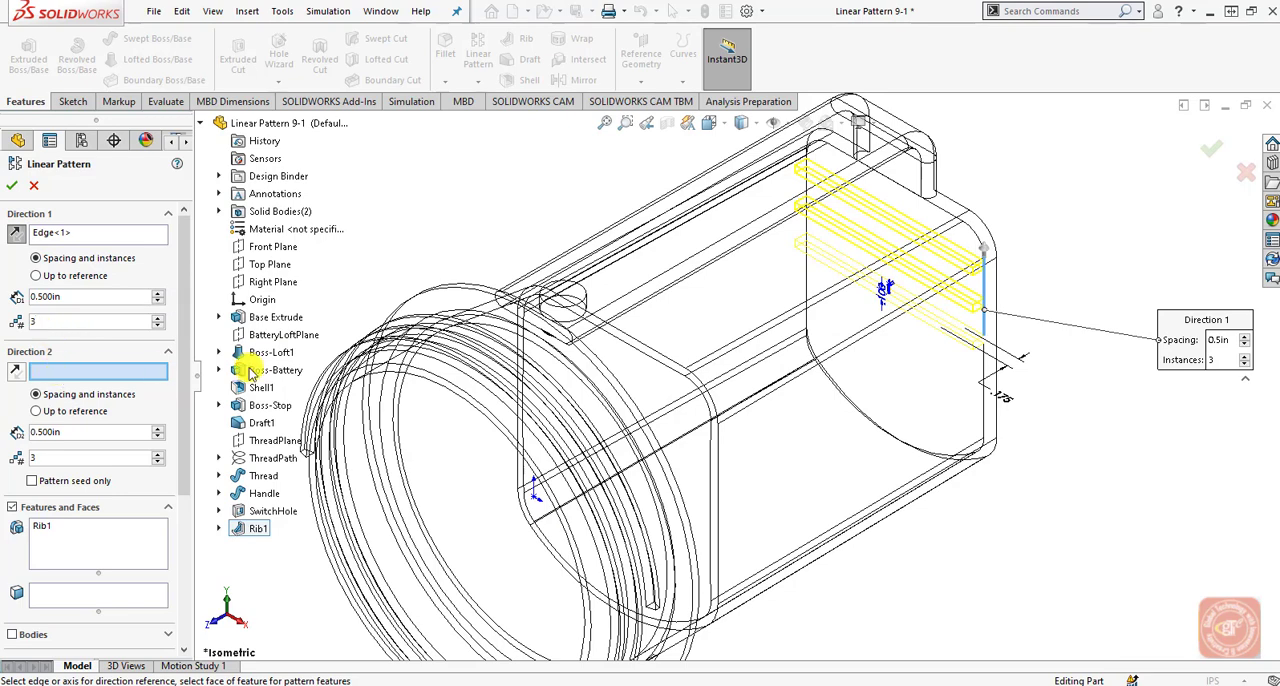
left_click(984, 418)
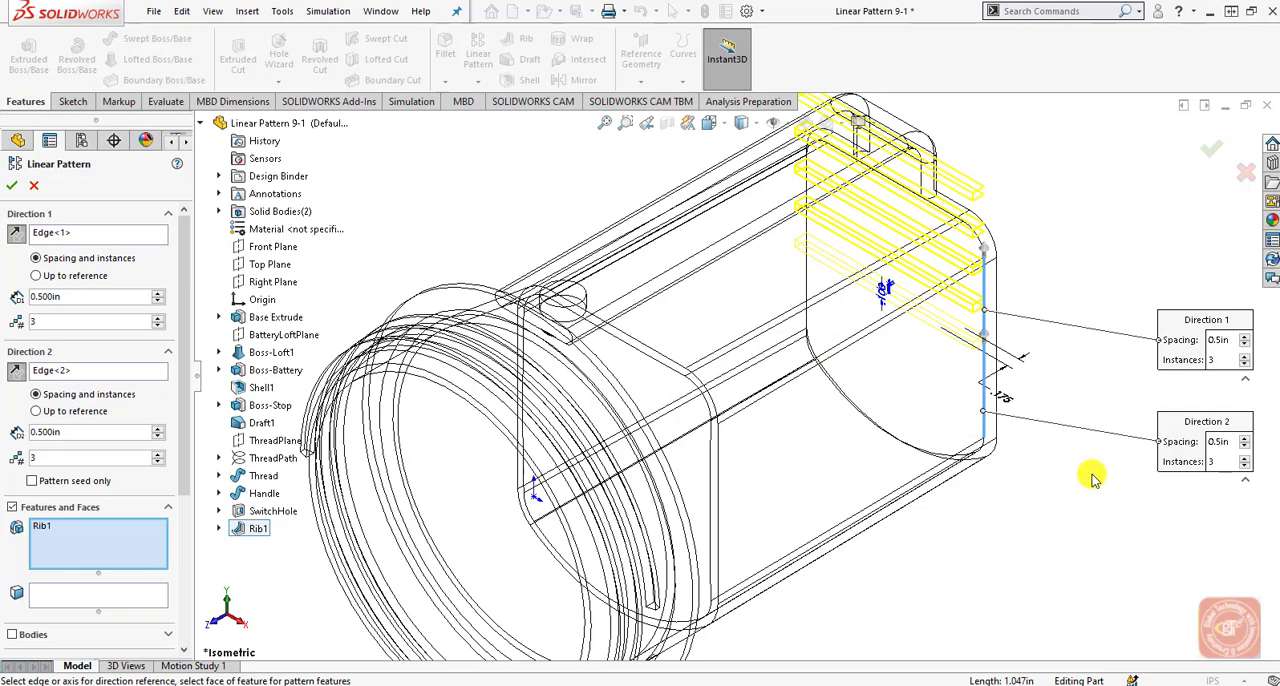
left_click(17, 376)
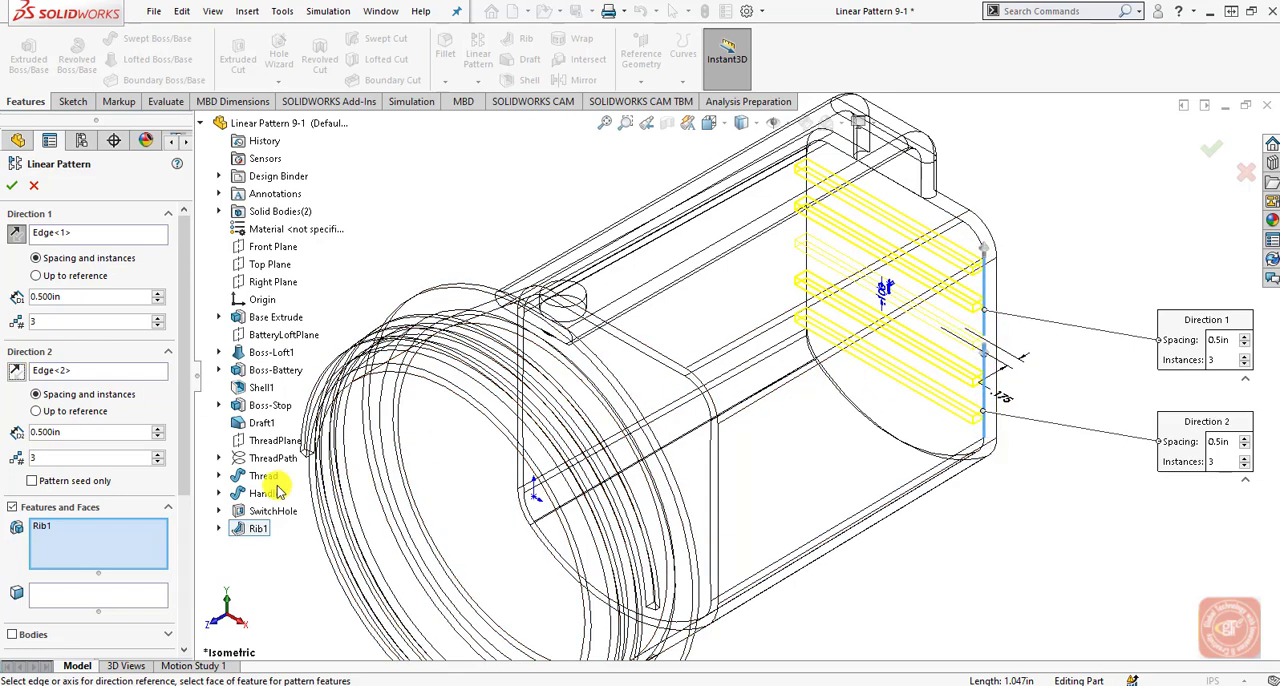
Enable Pattern seed only for Direction 2 and finish the linear pattern of the rib.
left_click_drag(188, 434, 183, 594)
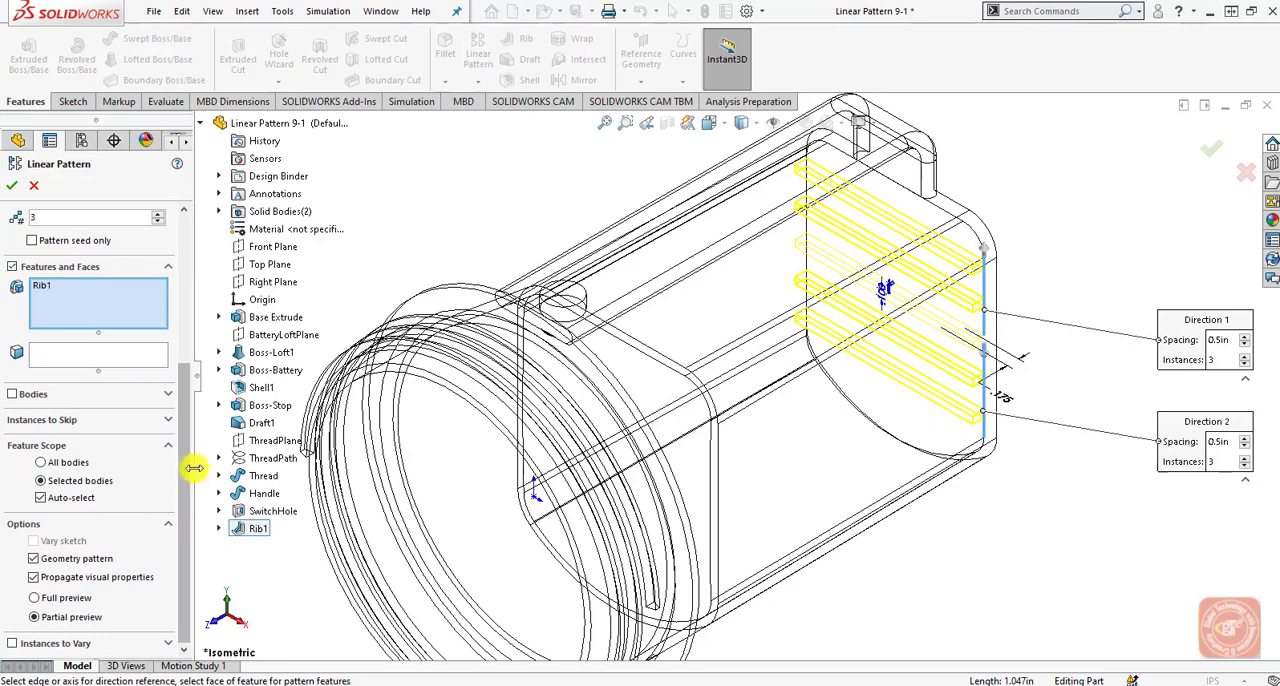
scroll(183, 417, "up", 3)
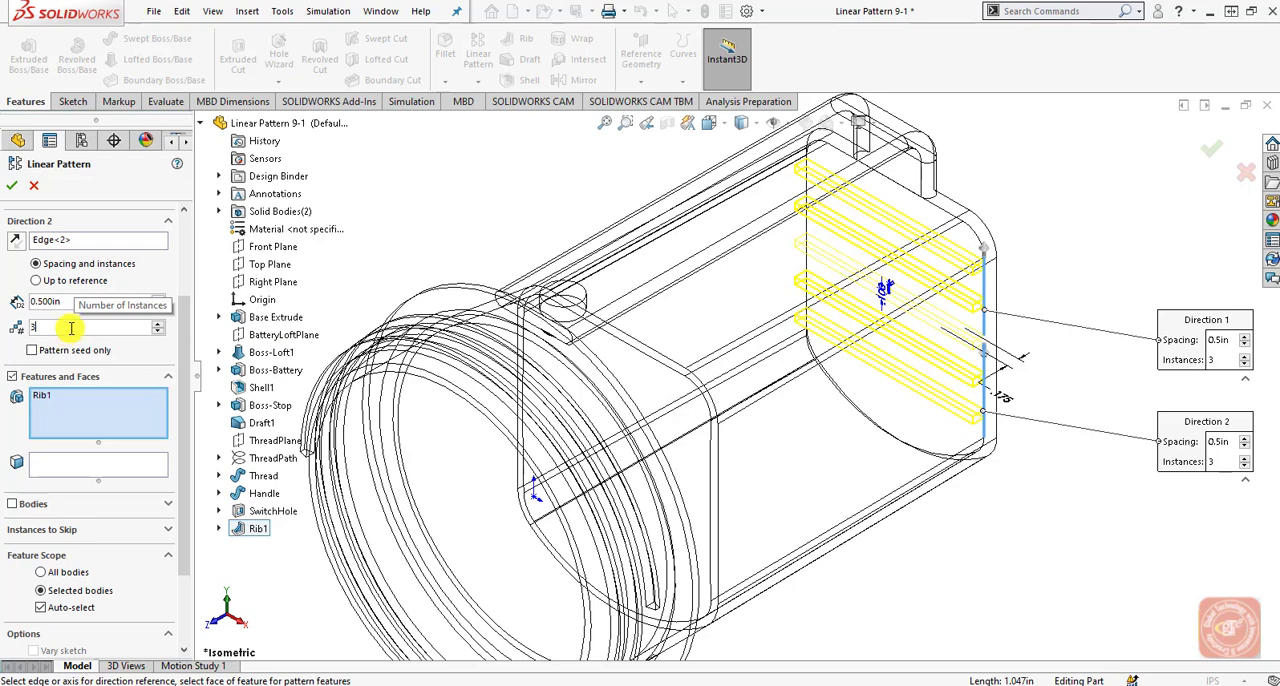
scroll(175, 420, "down", 3)
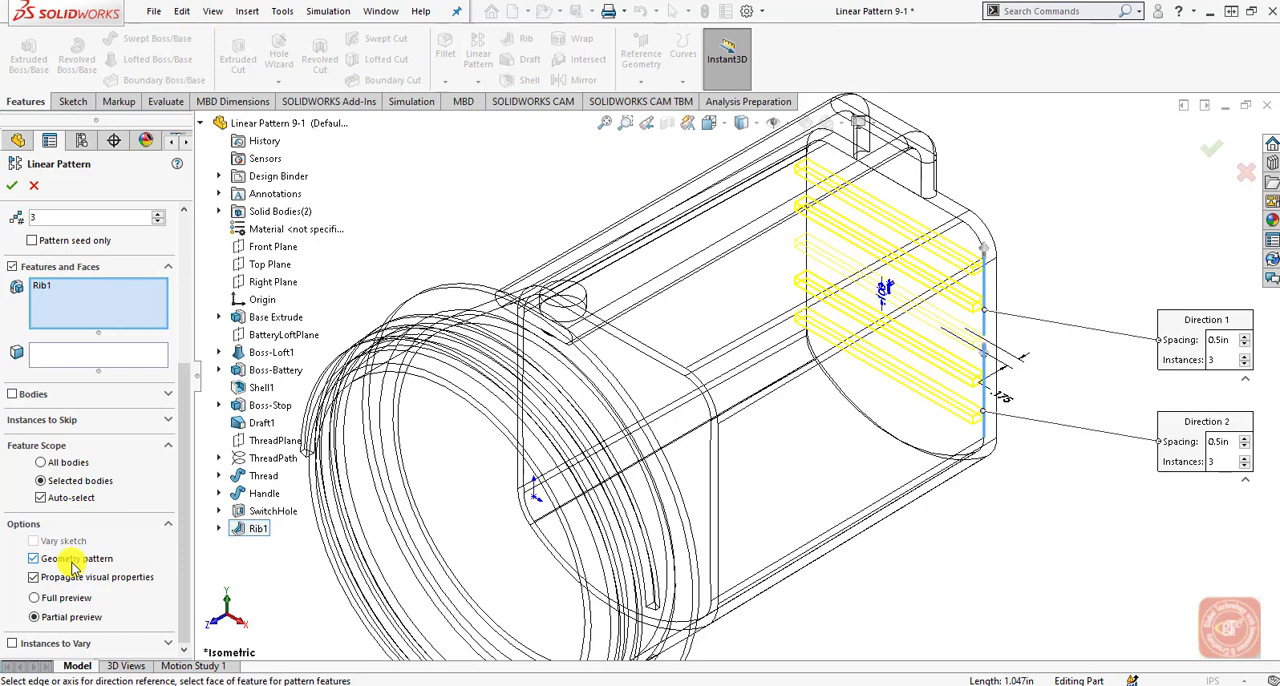
left_click_drag(180, 489, 180, 429)
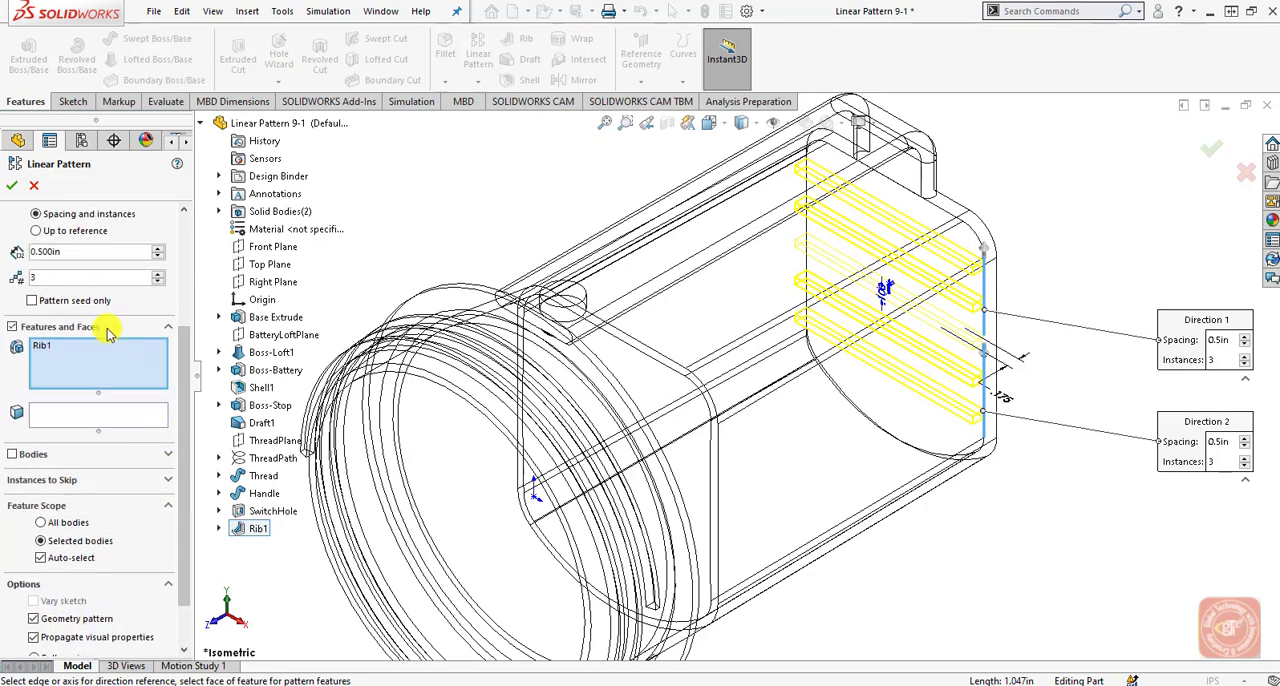
left_click(92, 302)
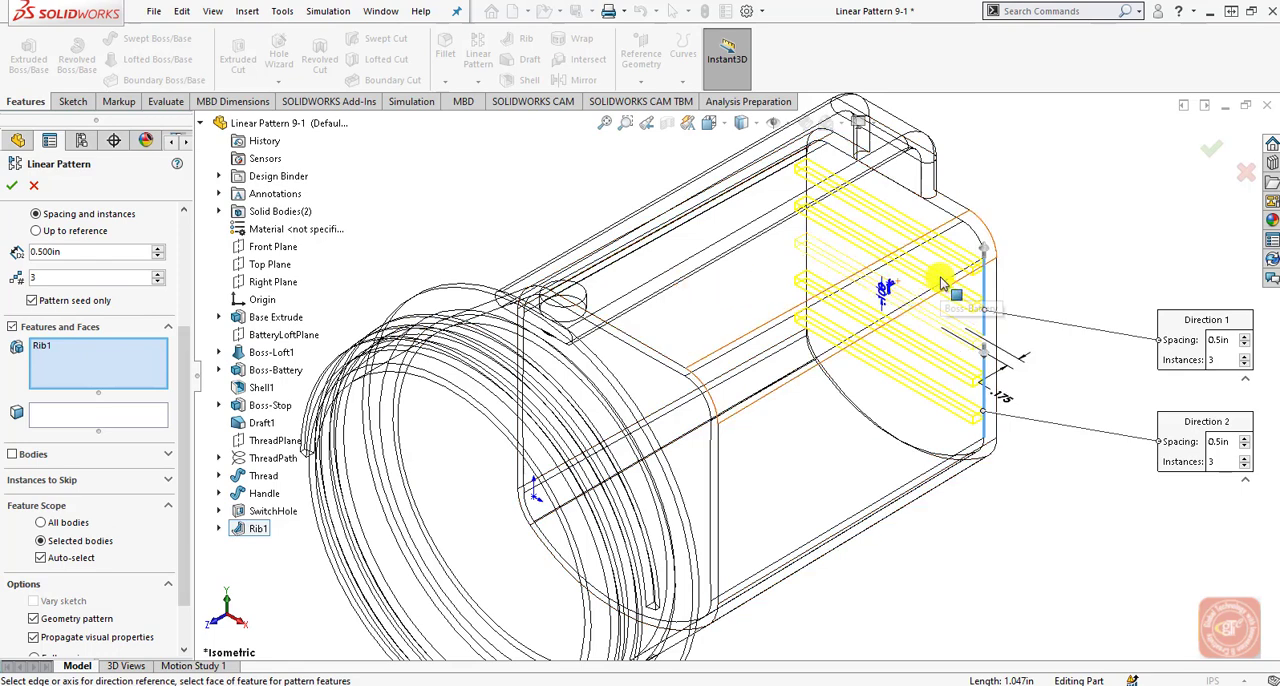
left_click(33, 301)
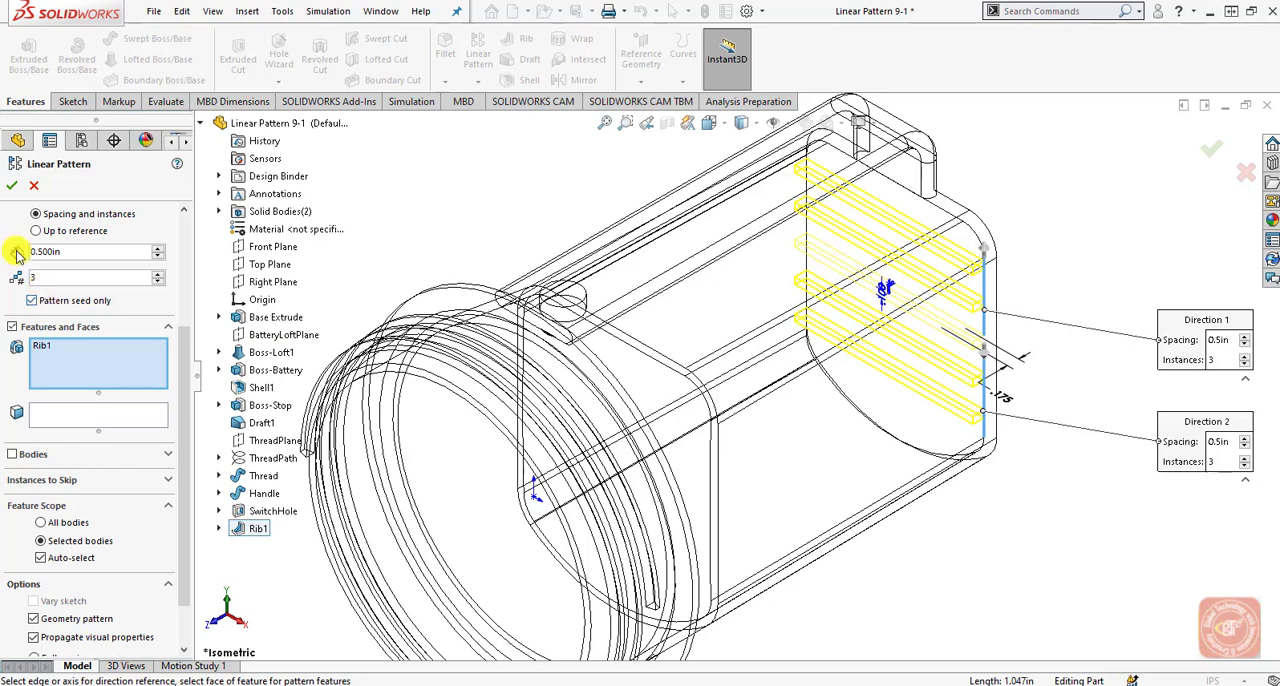
left_click(12, 187)
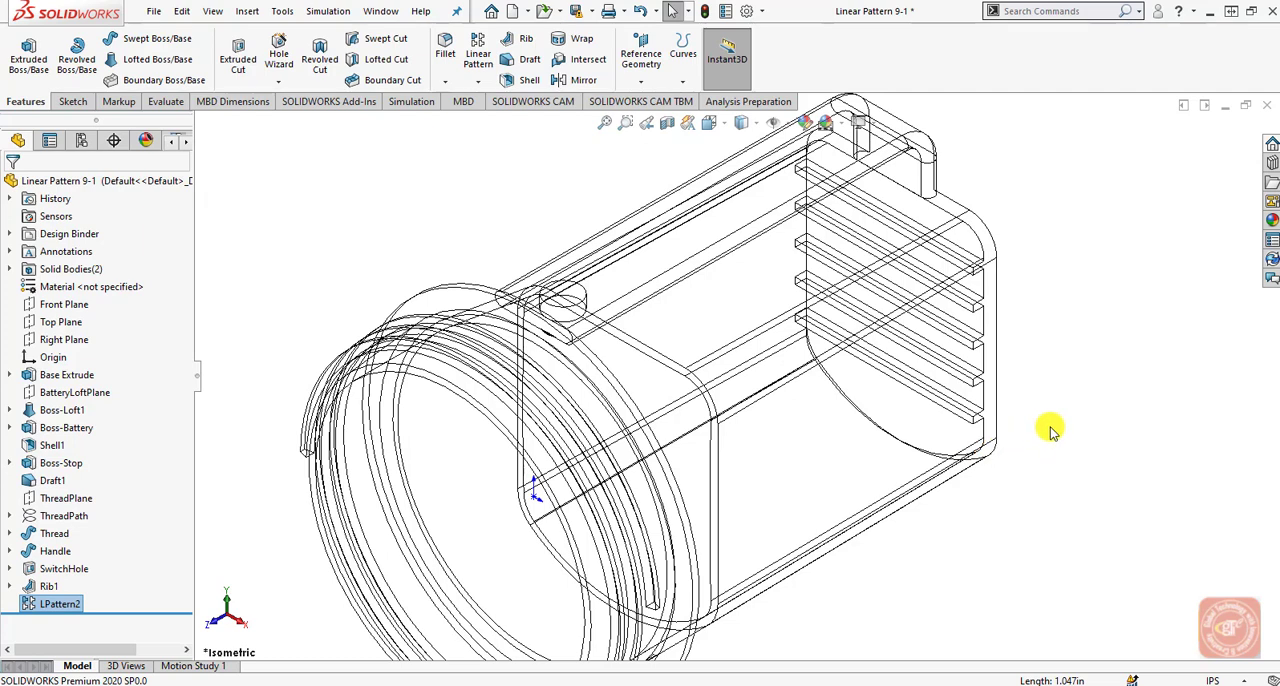
left_click(1105, 424)
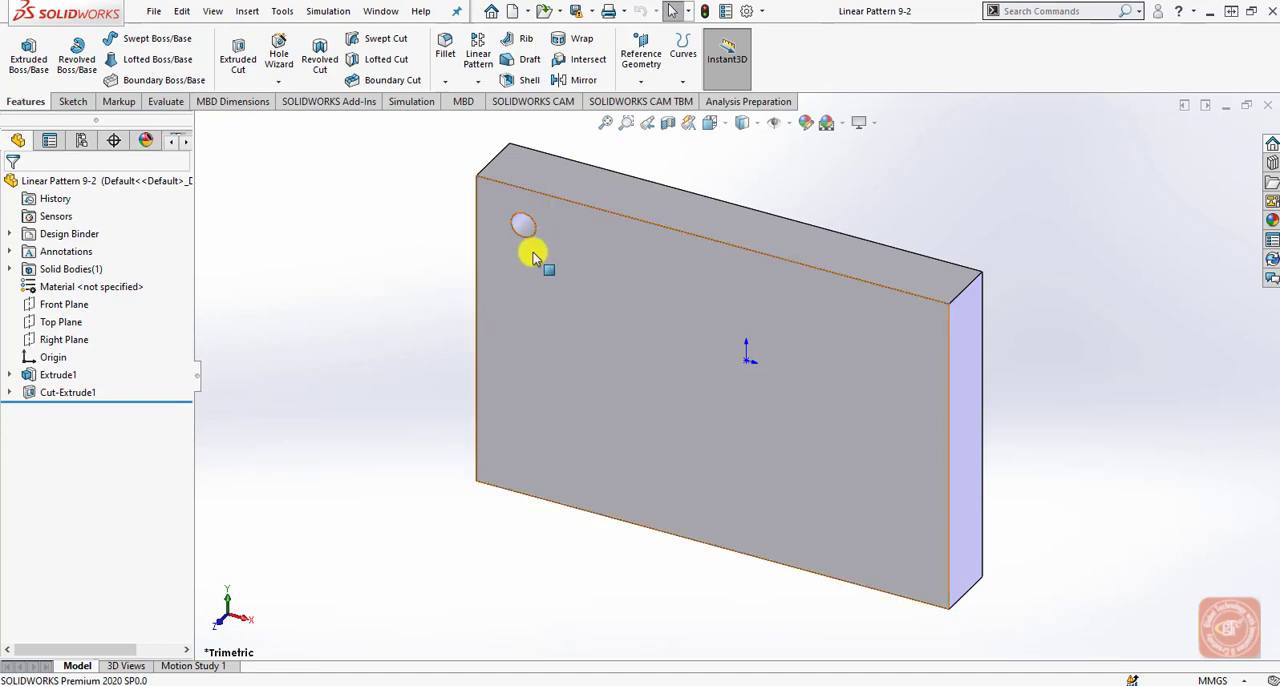
Start a linear pattern of the plate's hole, Cut-Extrude1, using the front face's long upper edge as Direction 1.
left_click(478, 81)
left_click(490, 101)
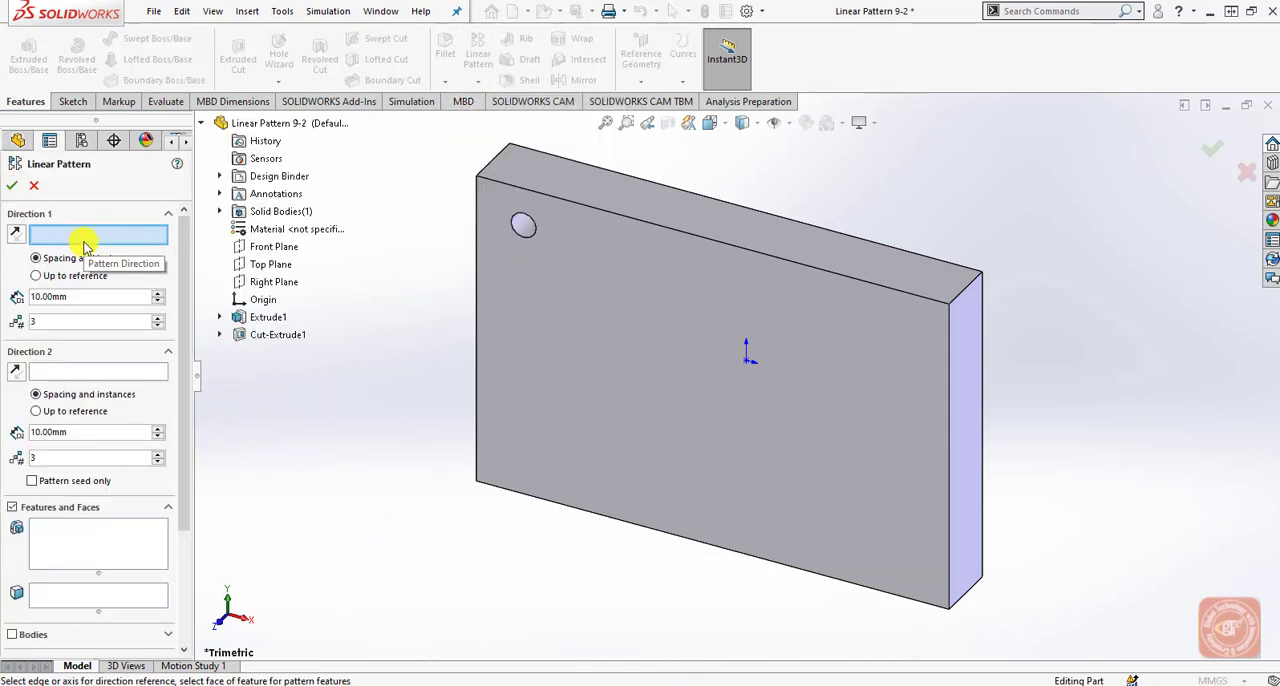
left_click(552, 195)
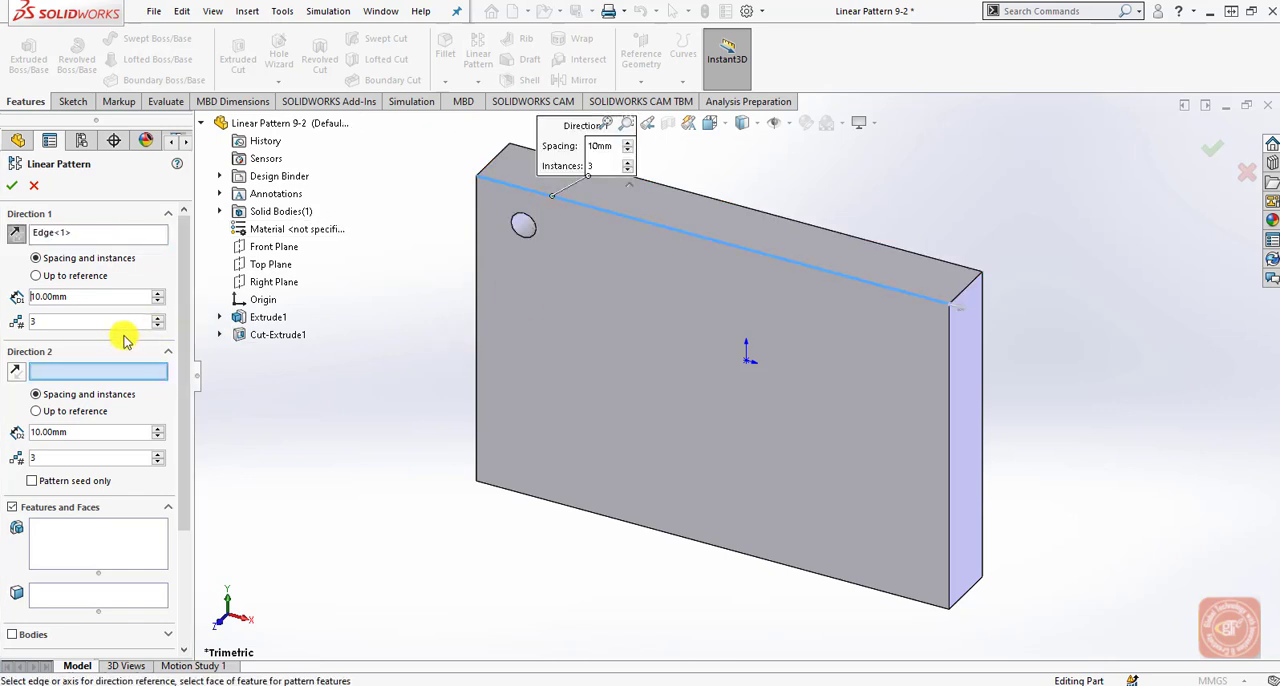
left_click(125, 552)
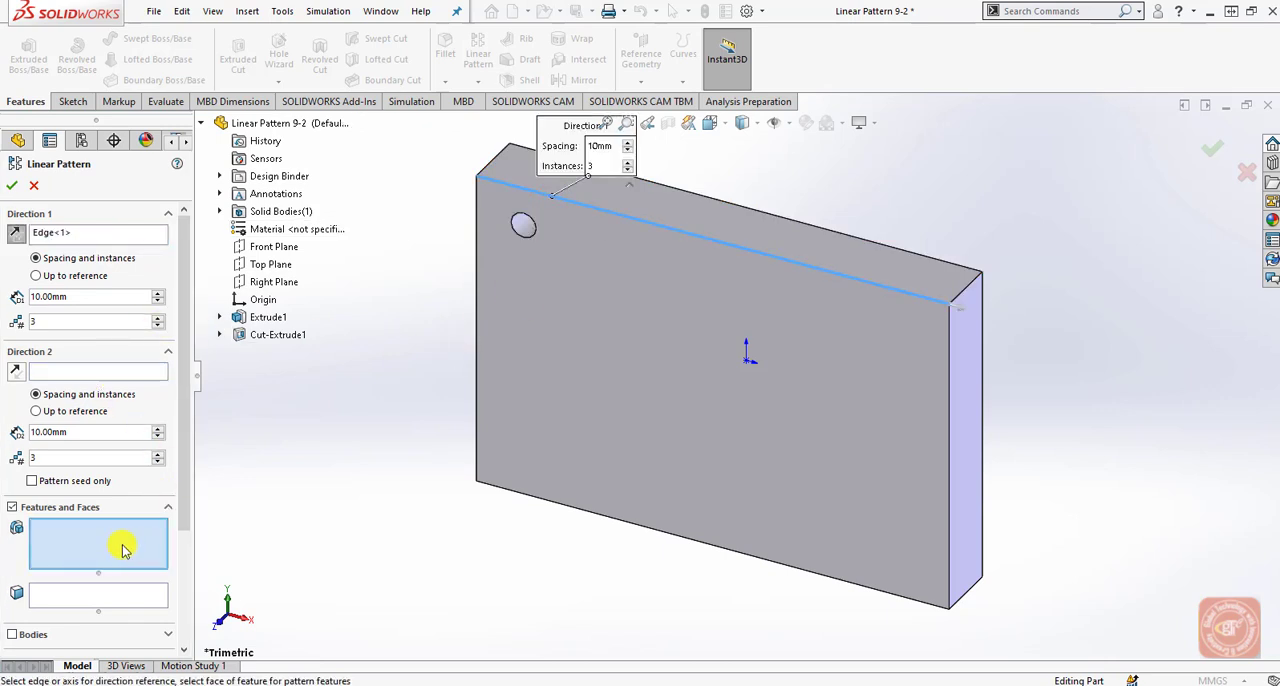
left_click(265, 334)
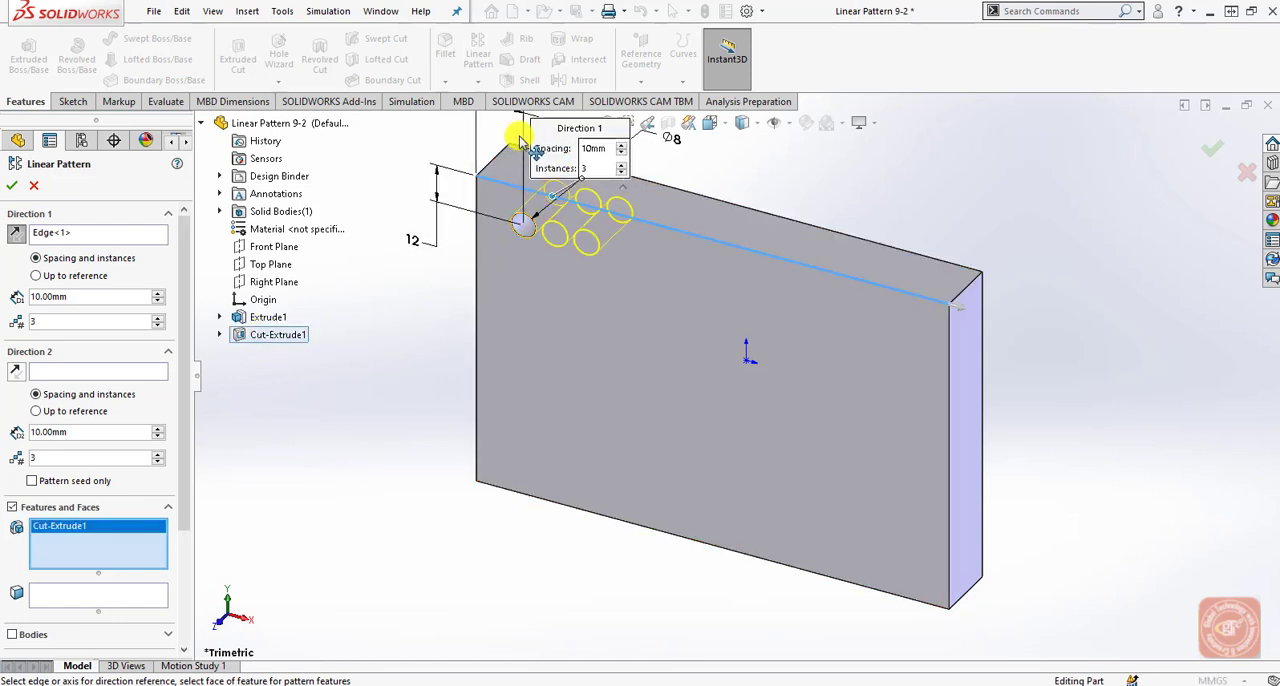
Set Direction 1 of the hole pattern to 20 mm spacing and 5 instances.
left_click_drag(545, 132, 362, 305)
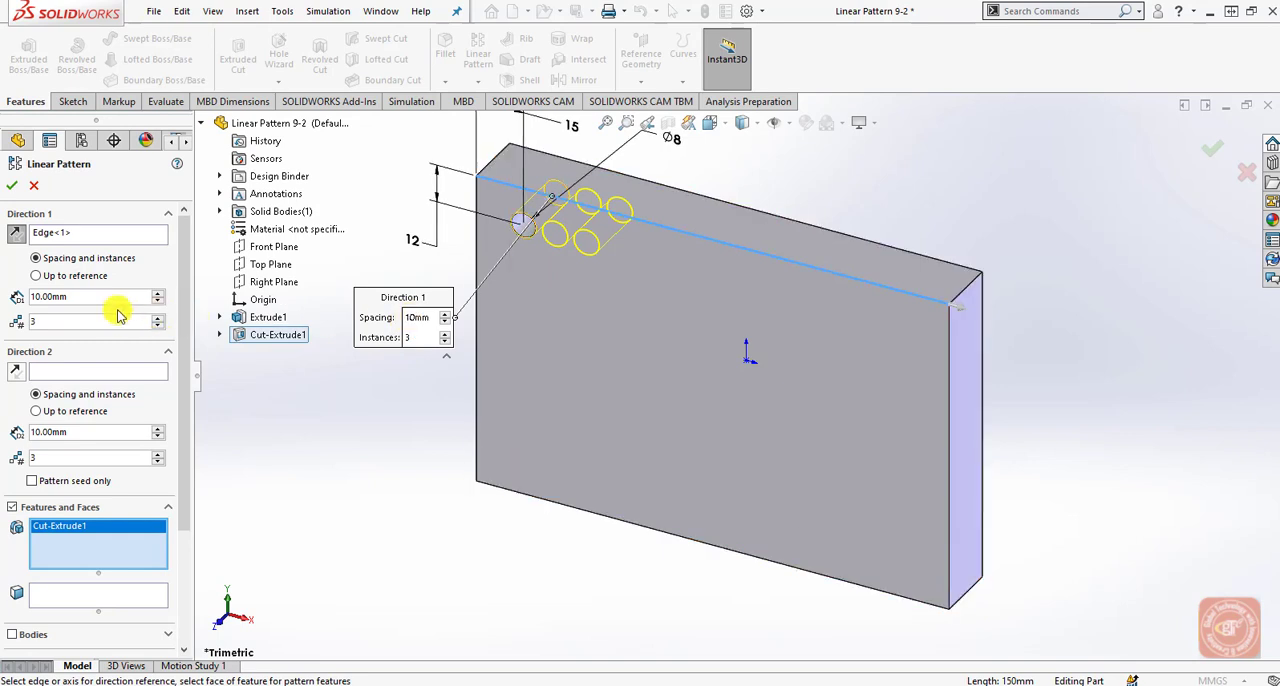
left_click(423, 319)
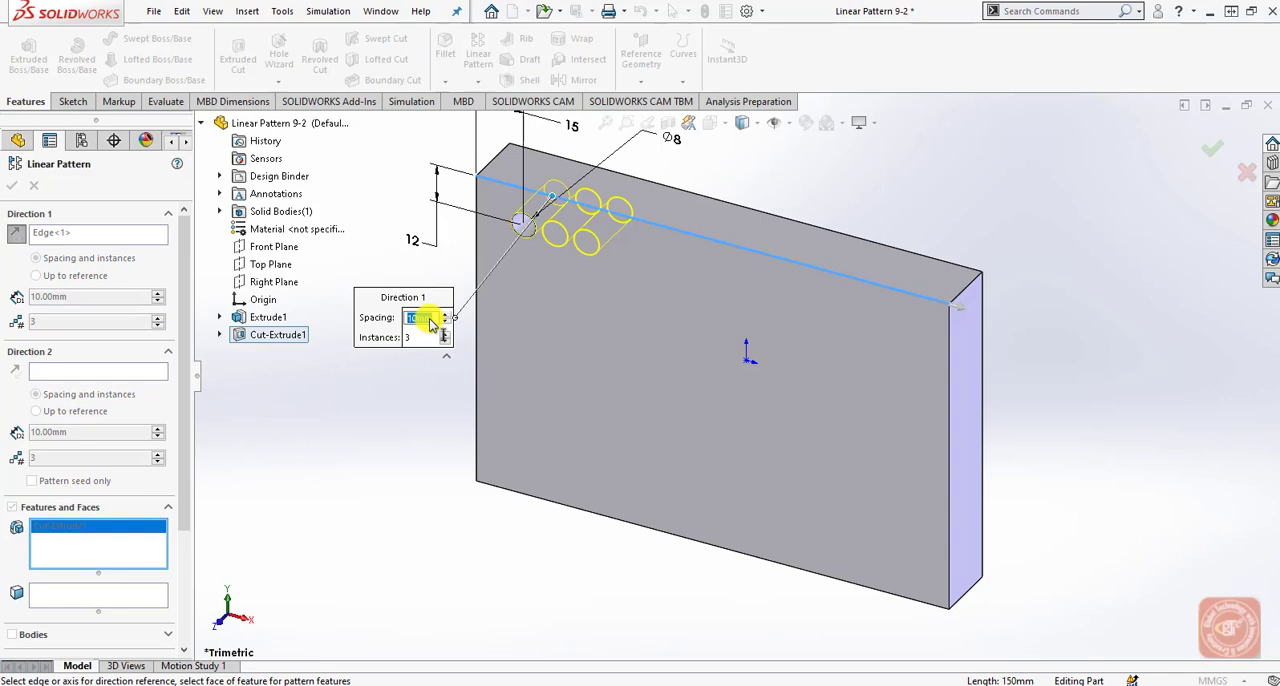
type("20")
key("Return")
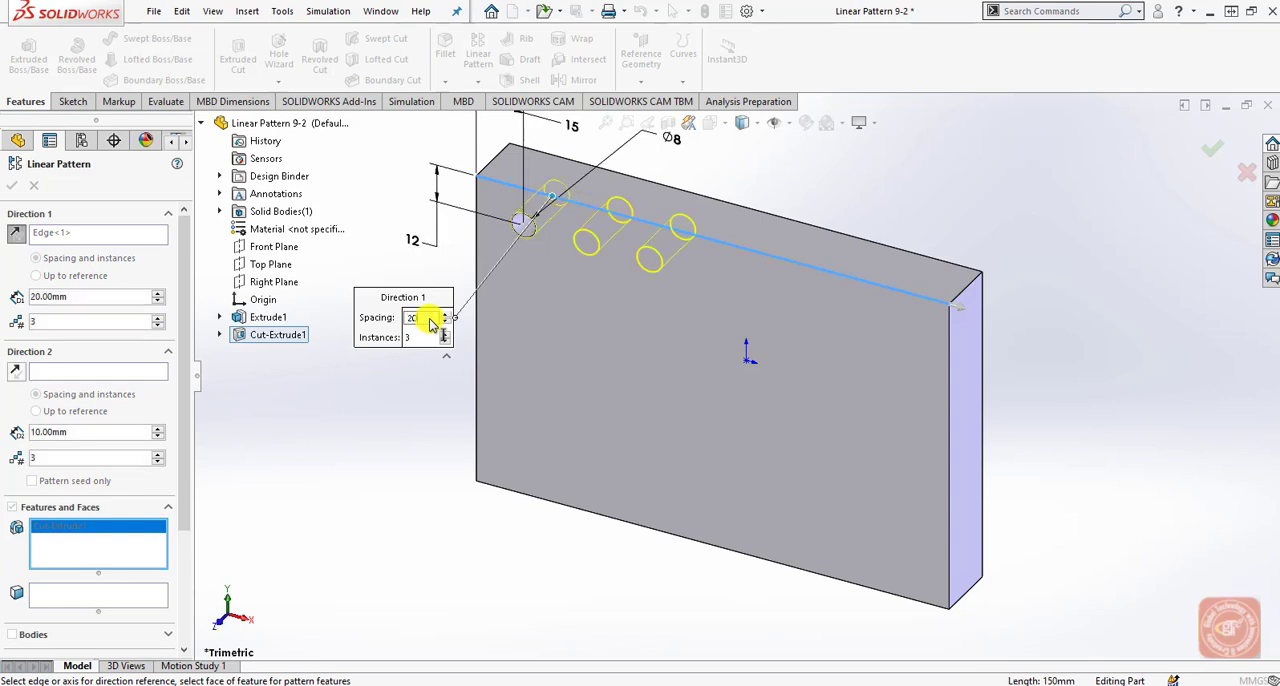
left_click(421, 339)
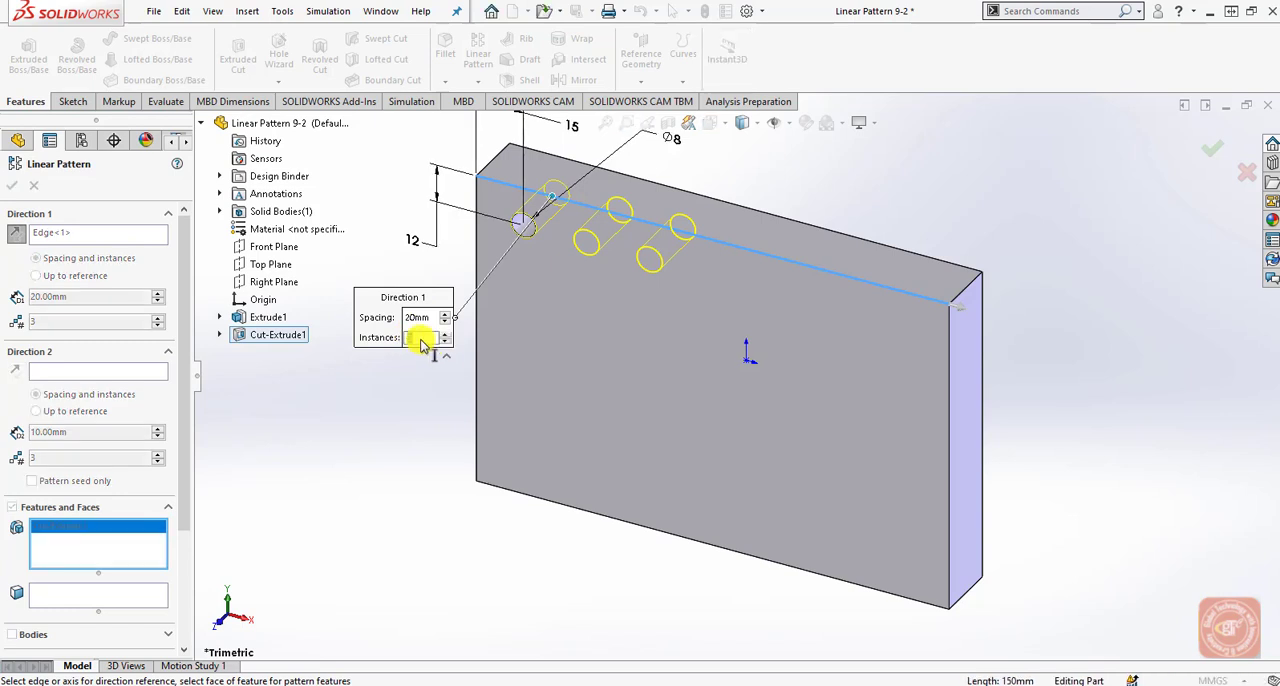
type("5")
key("Return")
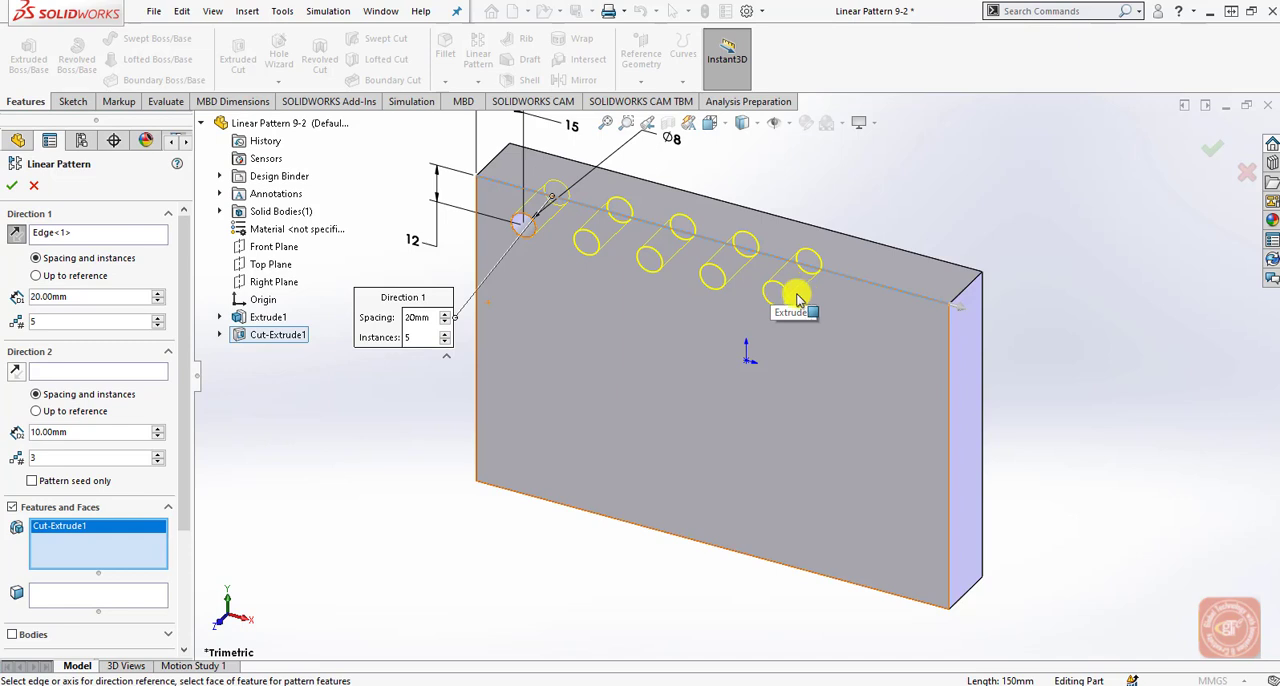
Set the plate's left vertical edge as Direction 2 of the hole pattern, with 25 mm spacing.
left_click(83, 372)
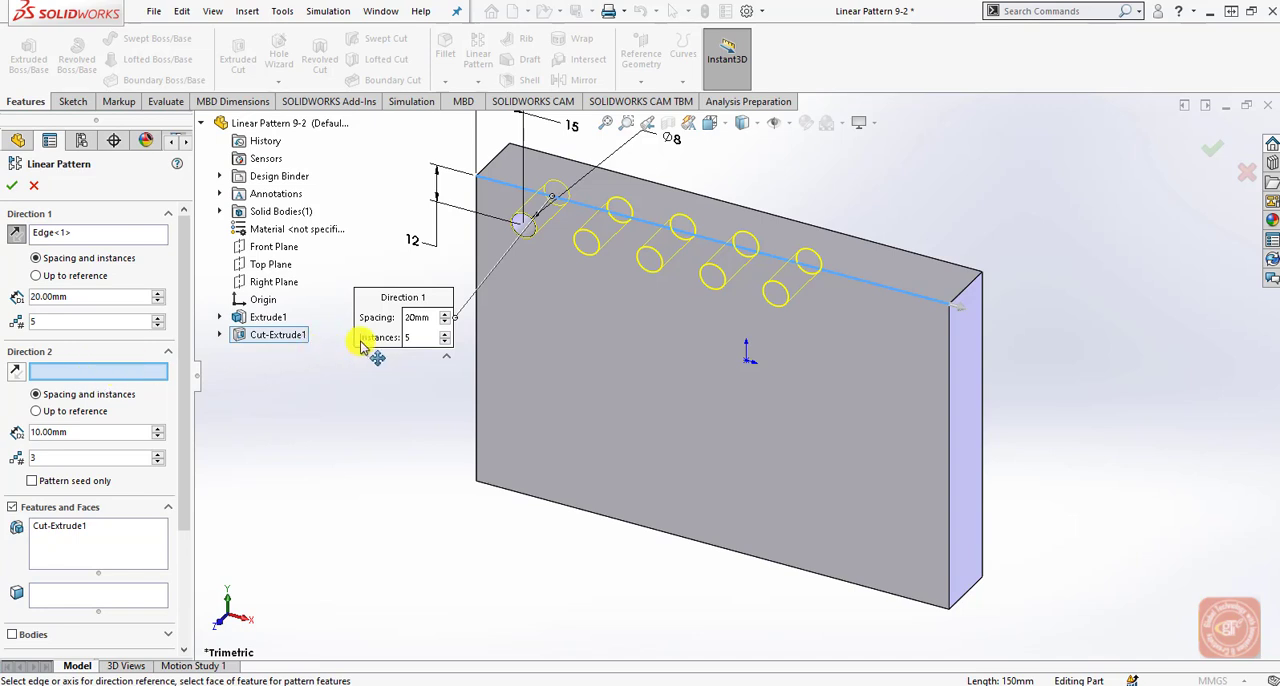
left_click(477, 255)
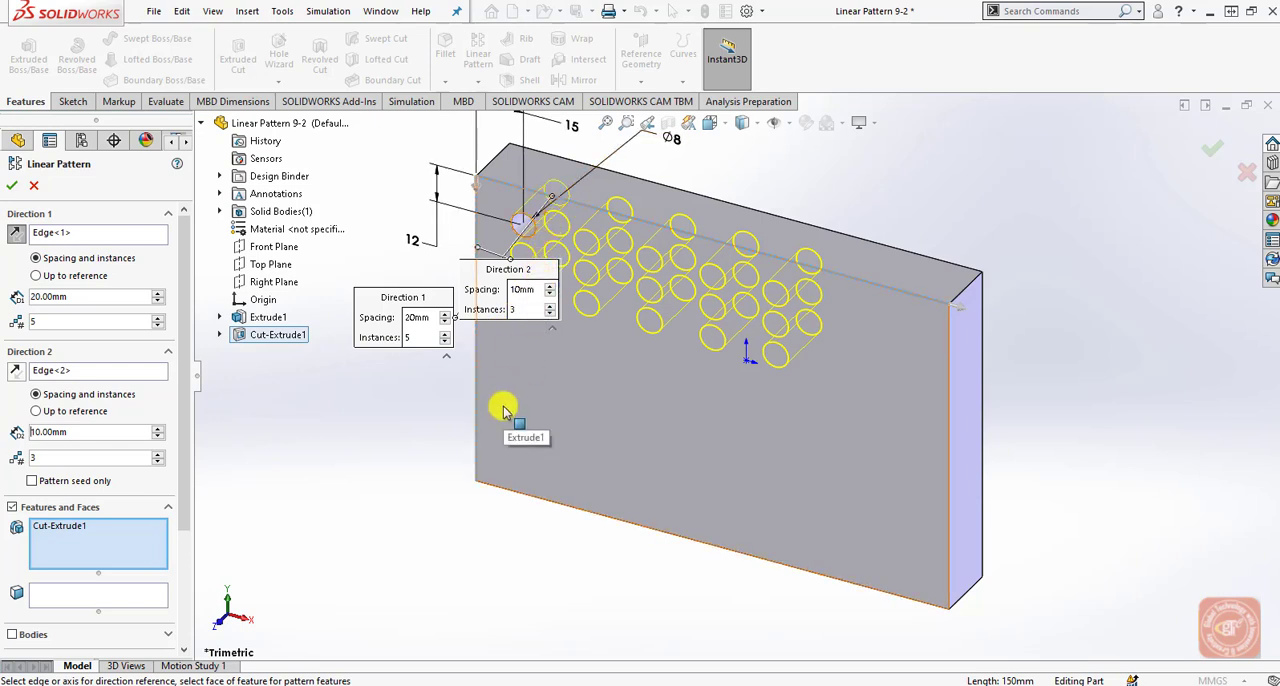
scroll(605, 580, "up", 3)
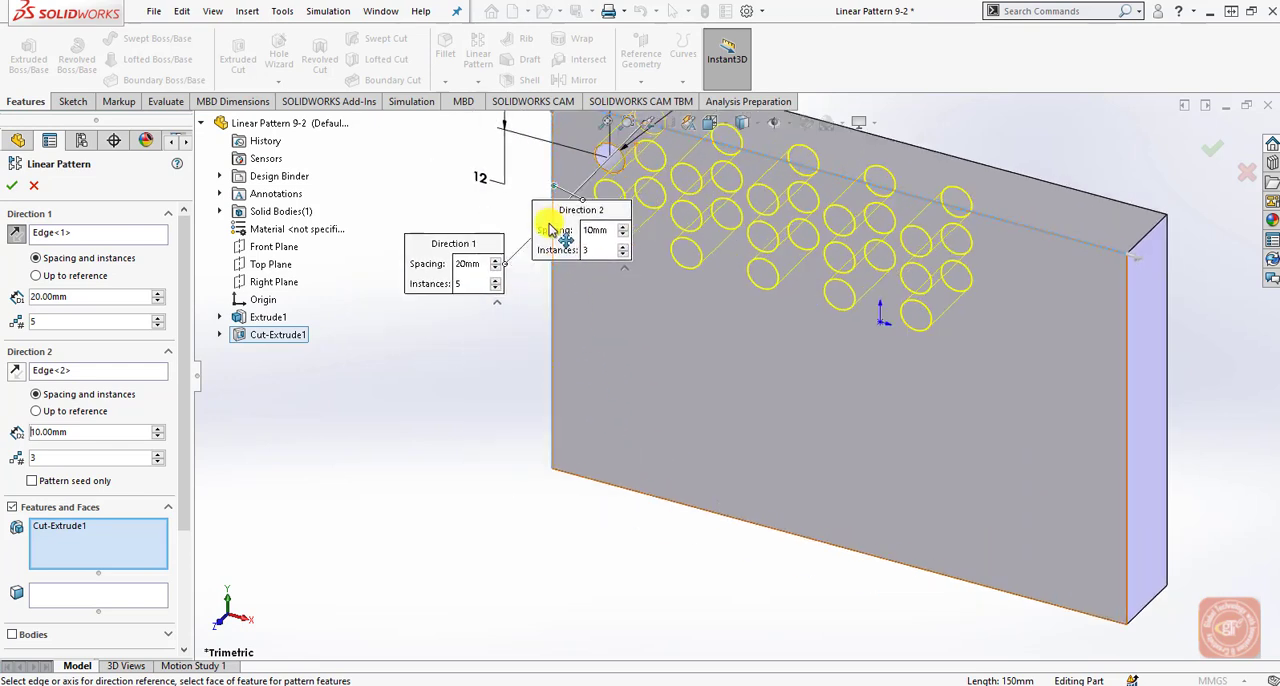
left_click_drag(554, 230, 422, 420)
left_click(462, 420)
double_click(462, 421)
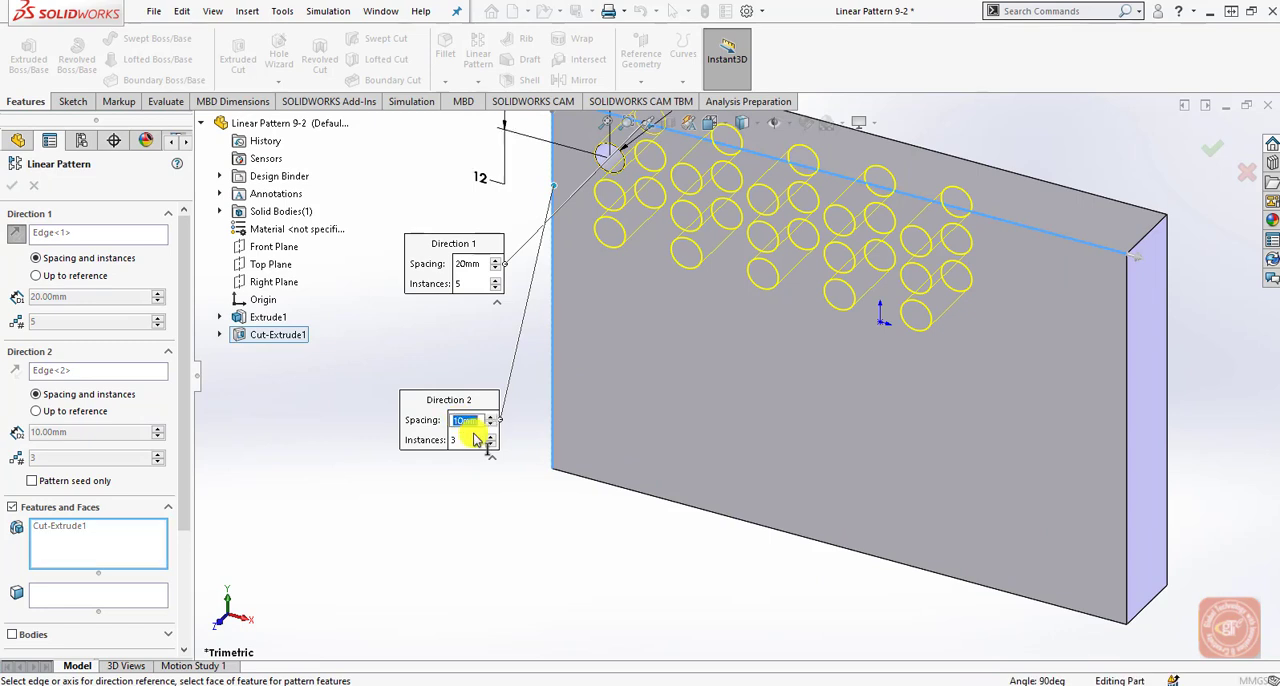
type("2")
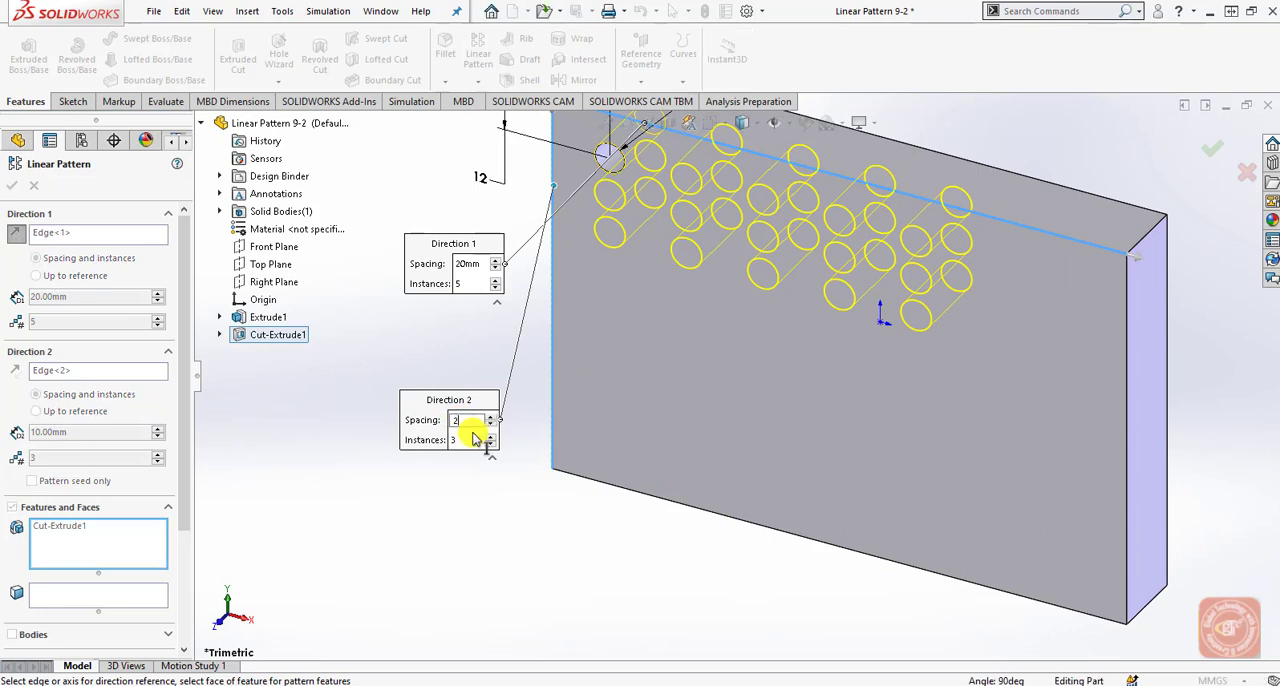
type("5")
key("Return")
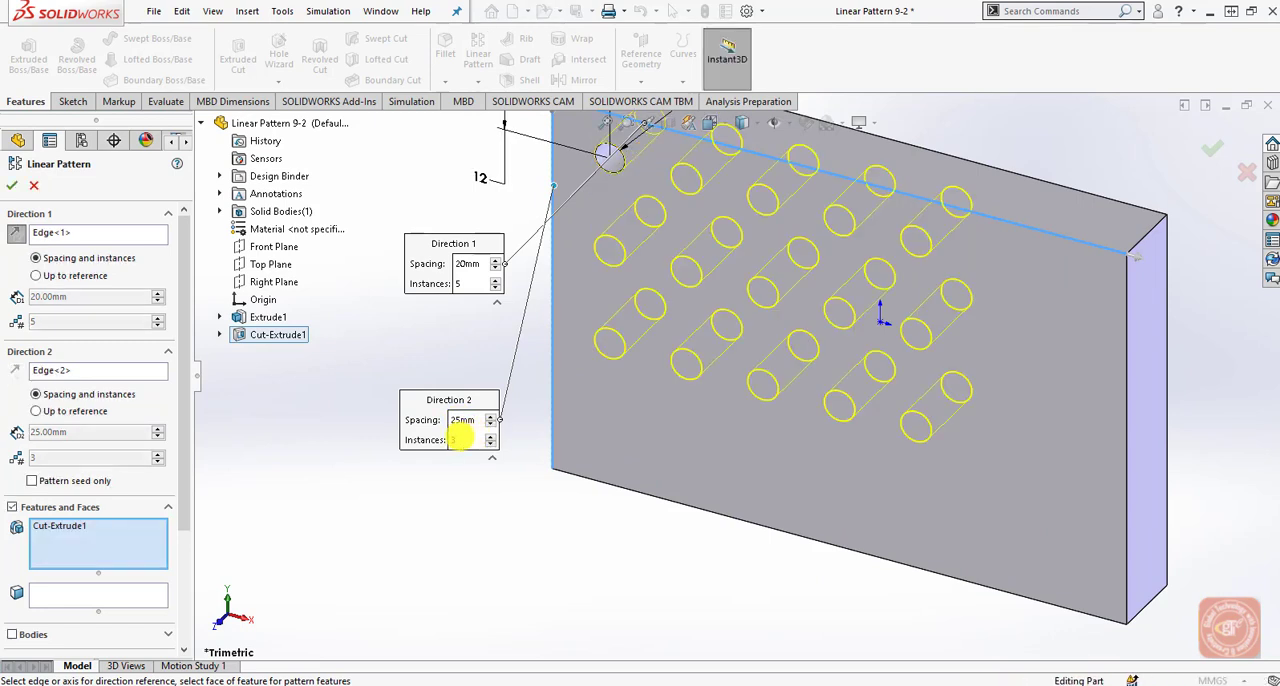
Set Direction 2 of the hole pattern to 4 instances and move its callout closer to the plate.
double_click(462, 440)
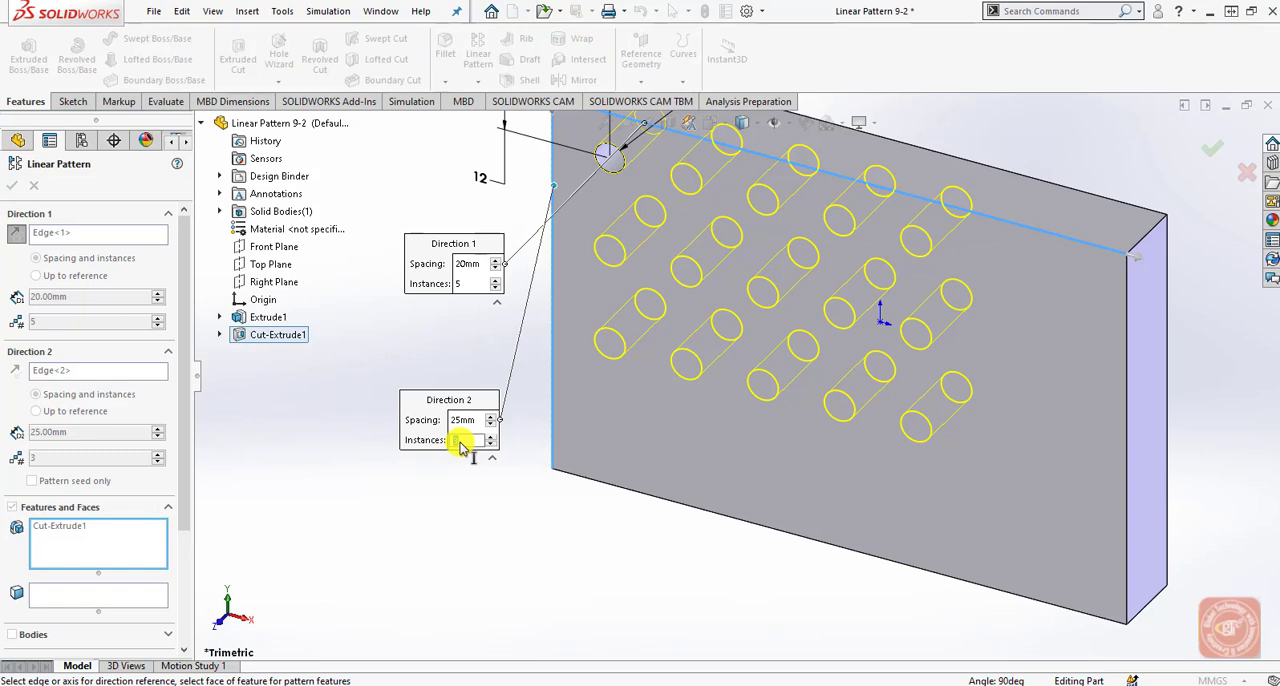
type("4")
key("Return")
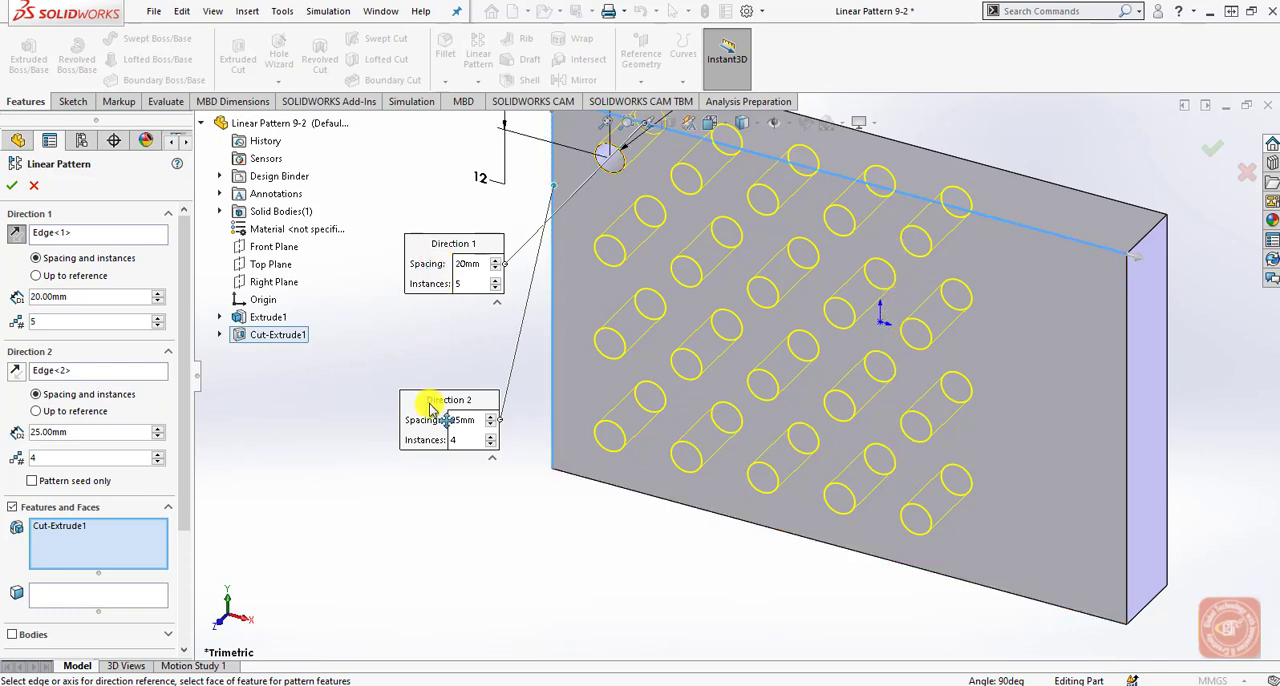
left_click_drag(430, 405, 450, 358)
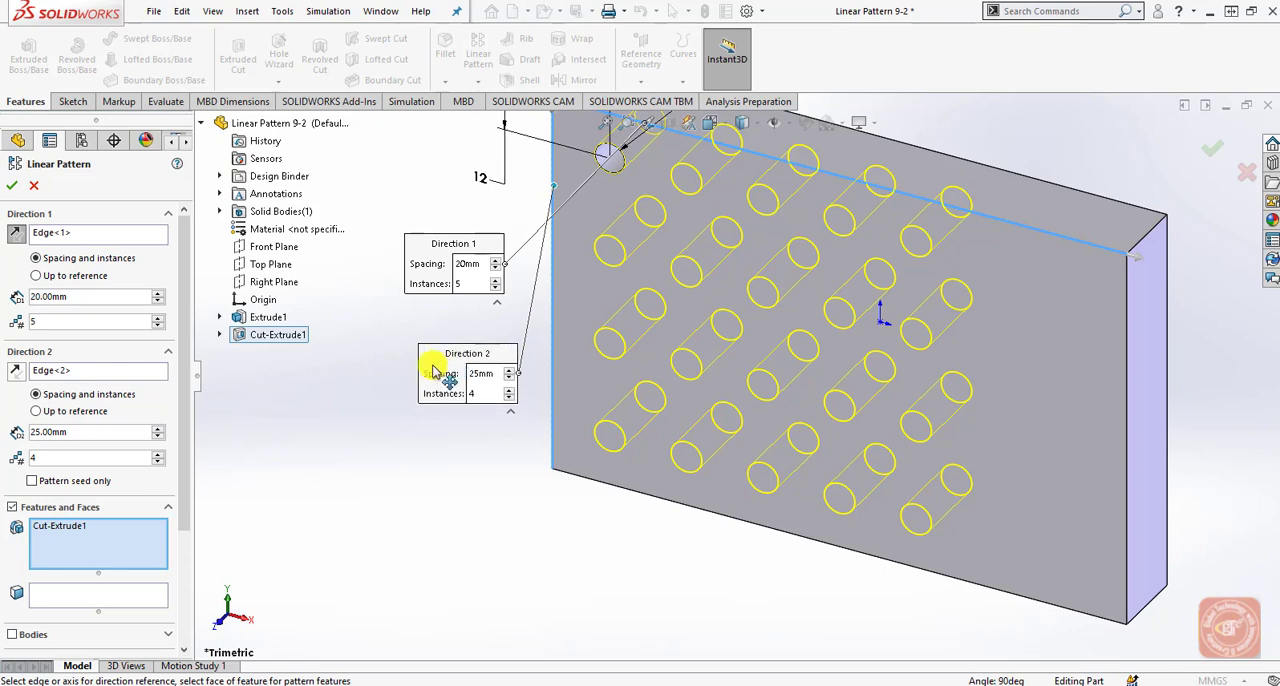
Skip instances (4, 4) and (5, 4) in the bottom row of the hole pattern and finish the pattern.
scroll(180, 478, "down", 1)
left_click_drag(180, 478, 180, 572)
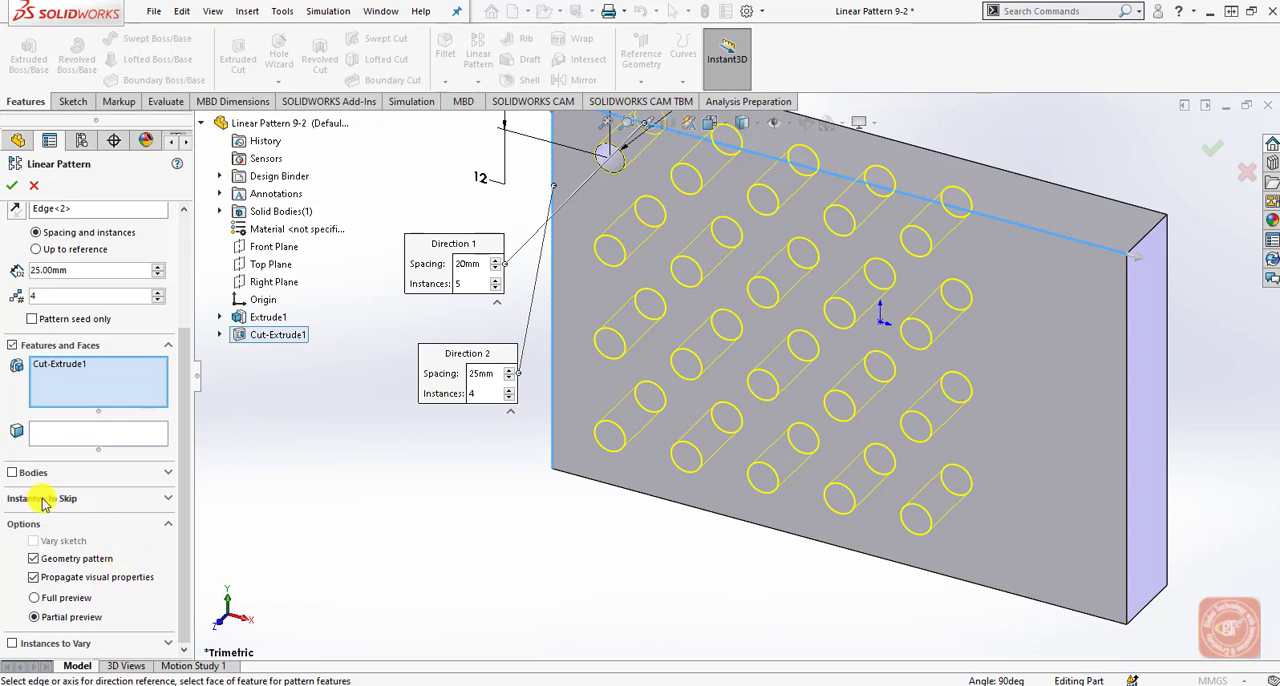
left_click(165, 501)
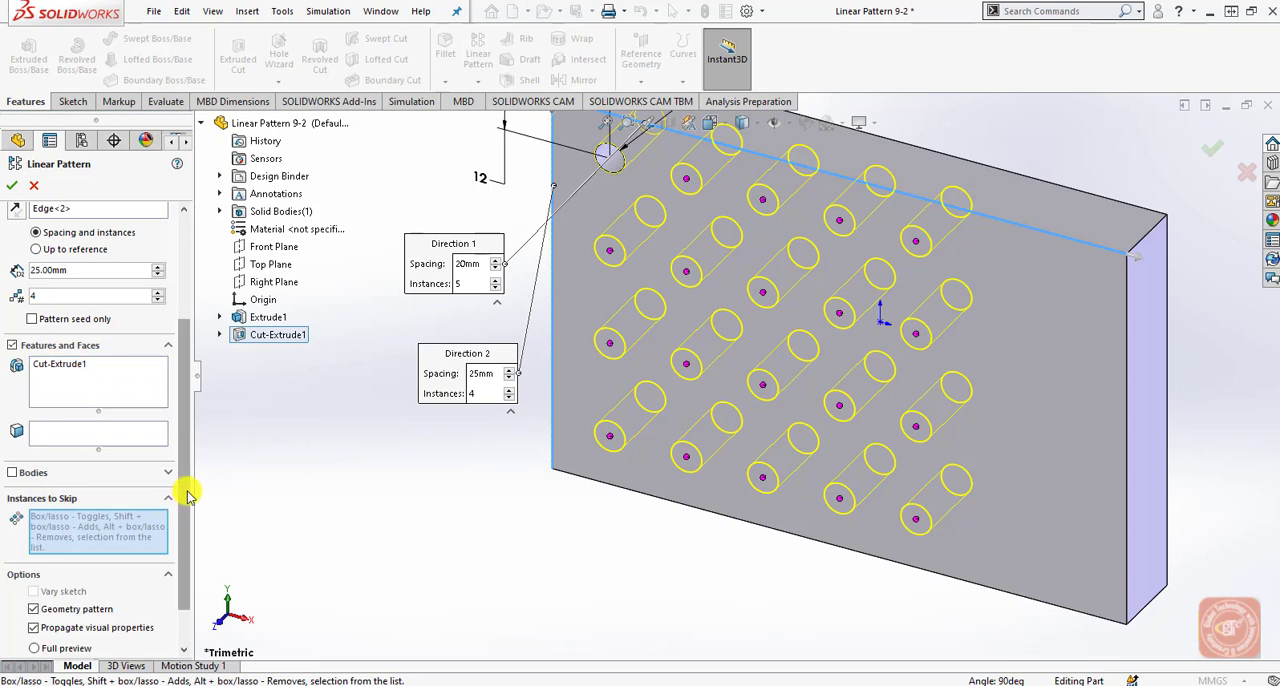
left_click_drag(181, 492, 186, 549)
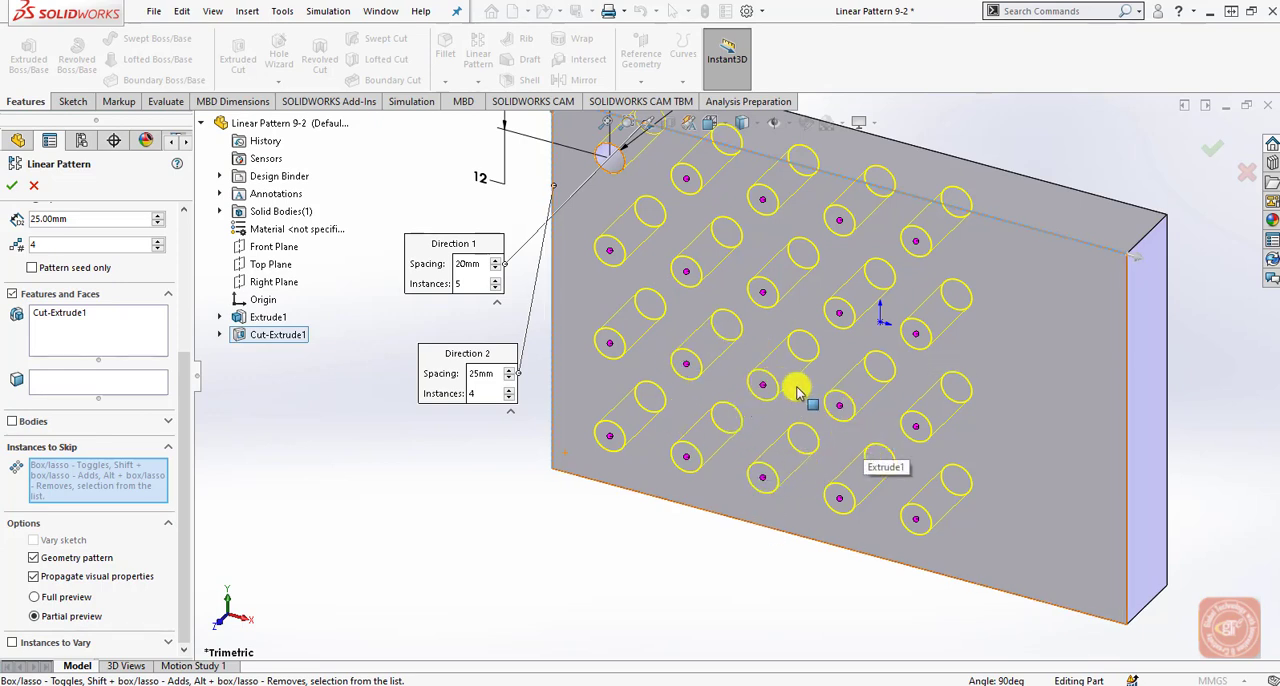
left_click(839, 498)
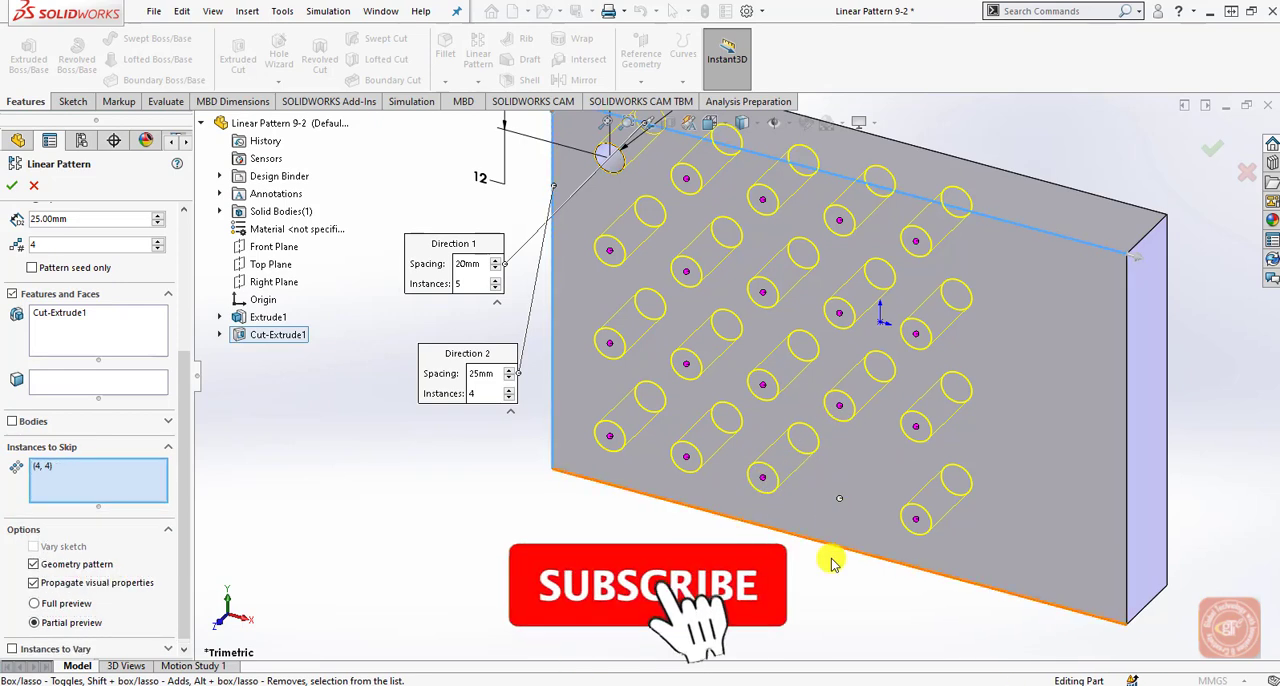
left_click(914, 515)
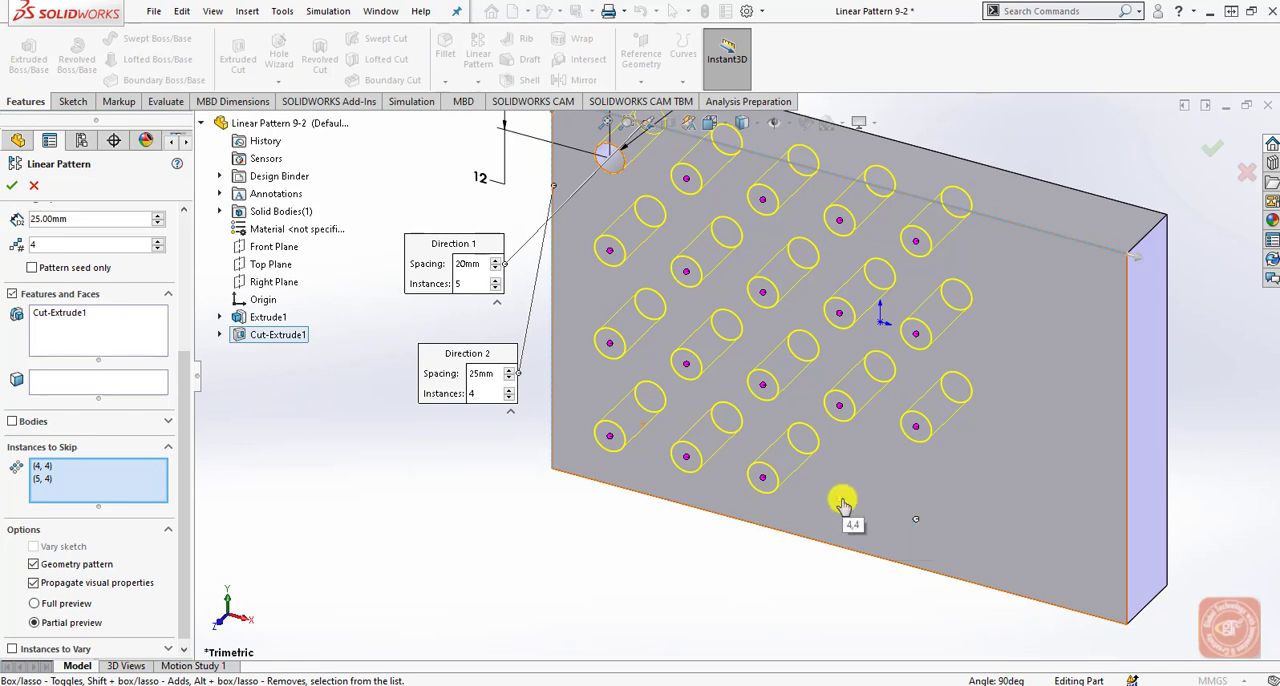
left_click(11, 185)
left_click(331, 508)
scroll(686, 440, "up", 1)
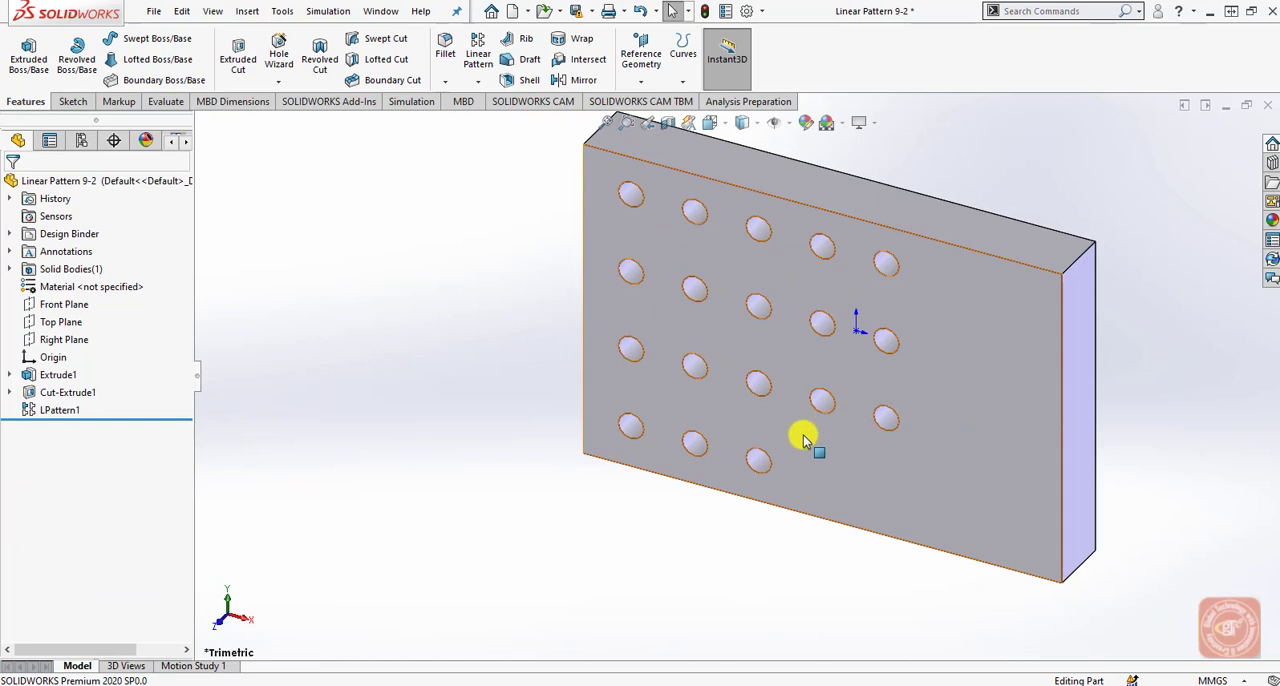
Edit the hole pattern to restore instance (4, 4) and skip instance (4, 3) instead.
scroll(777, 490, "down", 2)
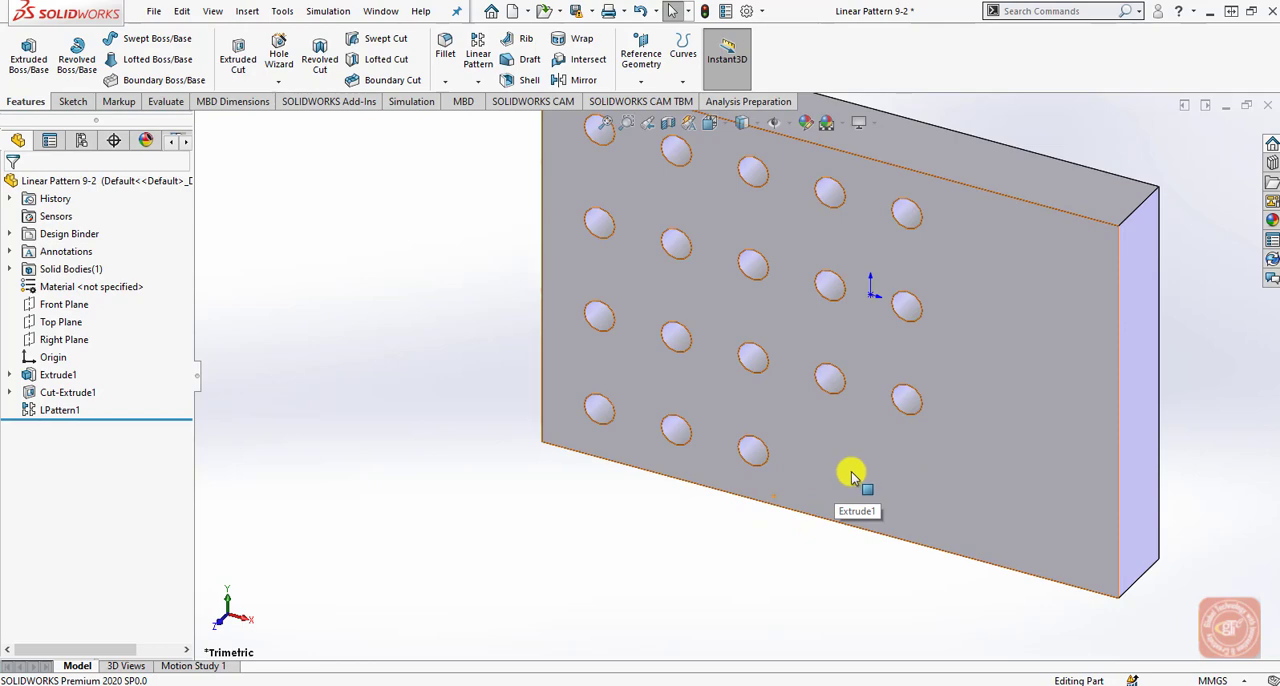
left_click(80, 406)
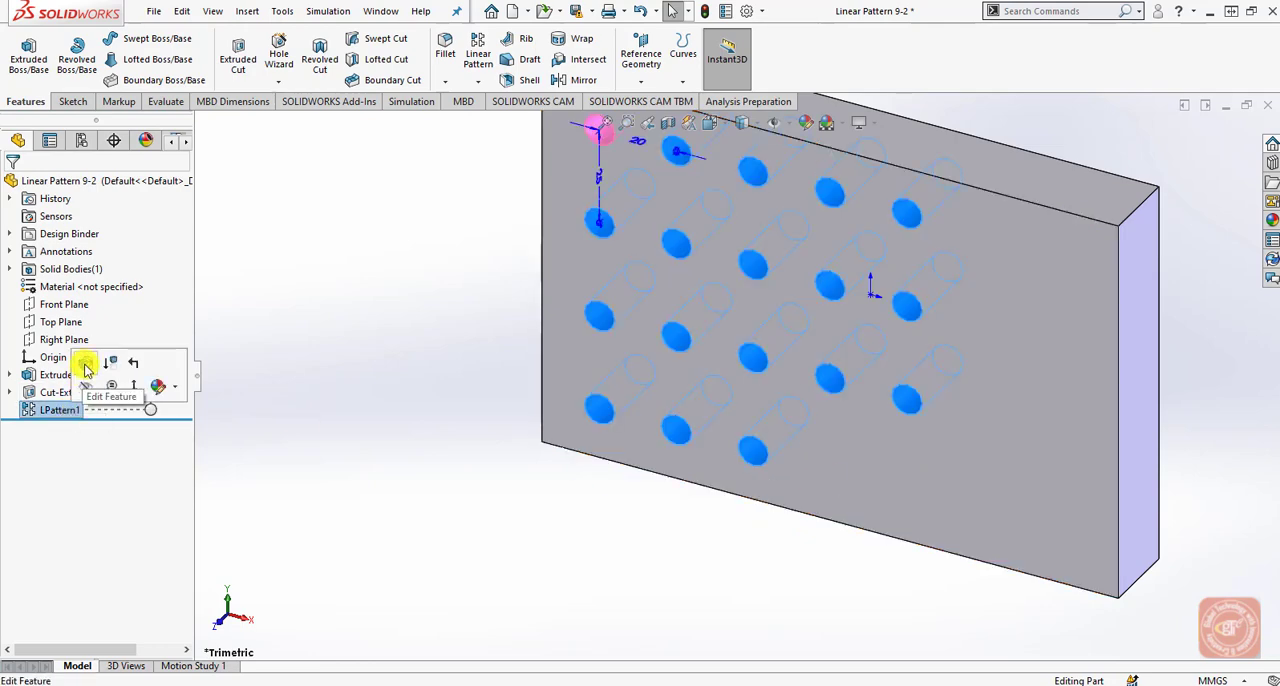
left_click(86, 368)
left_click_drag(183, 349, 186, 460)
left_click(52, 491)
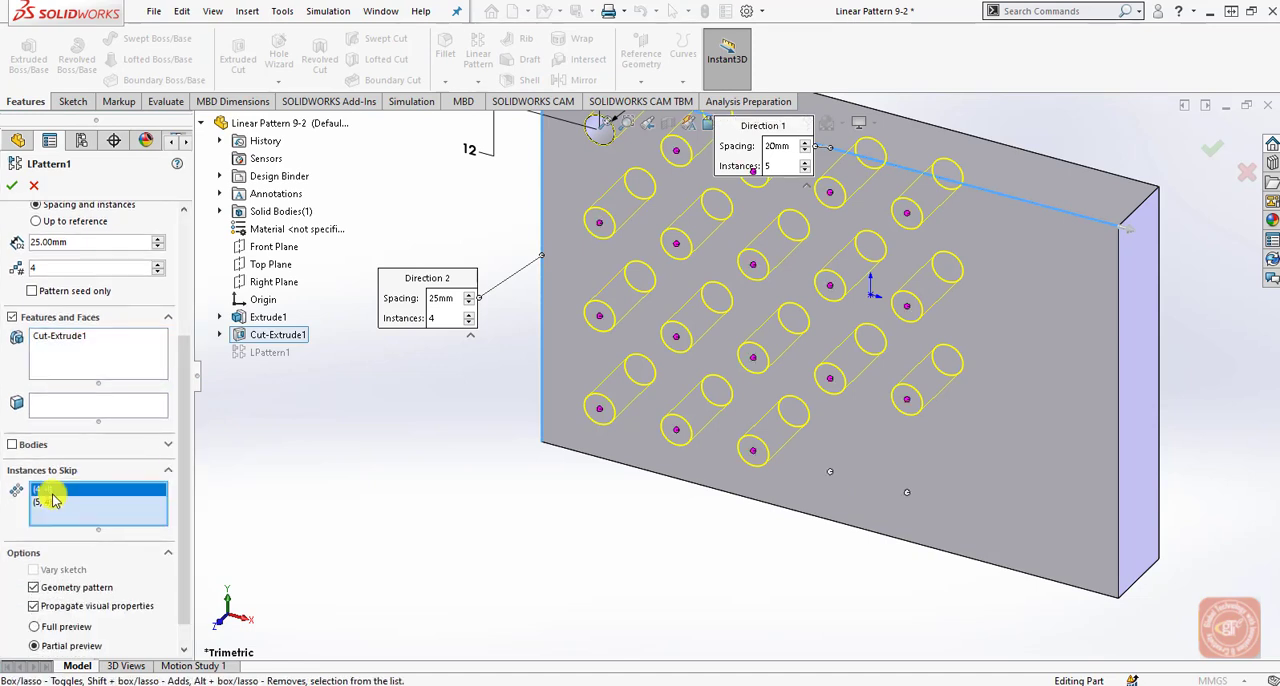
left_click(829, 474)
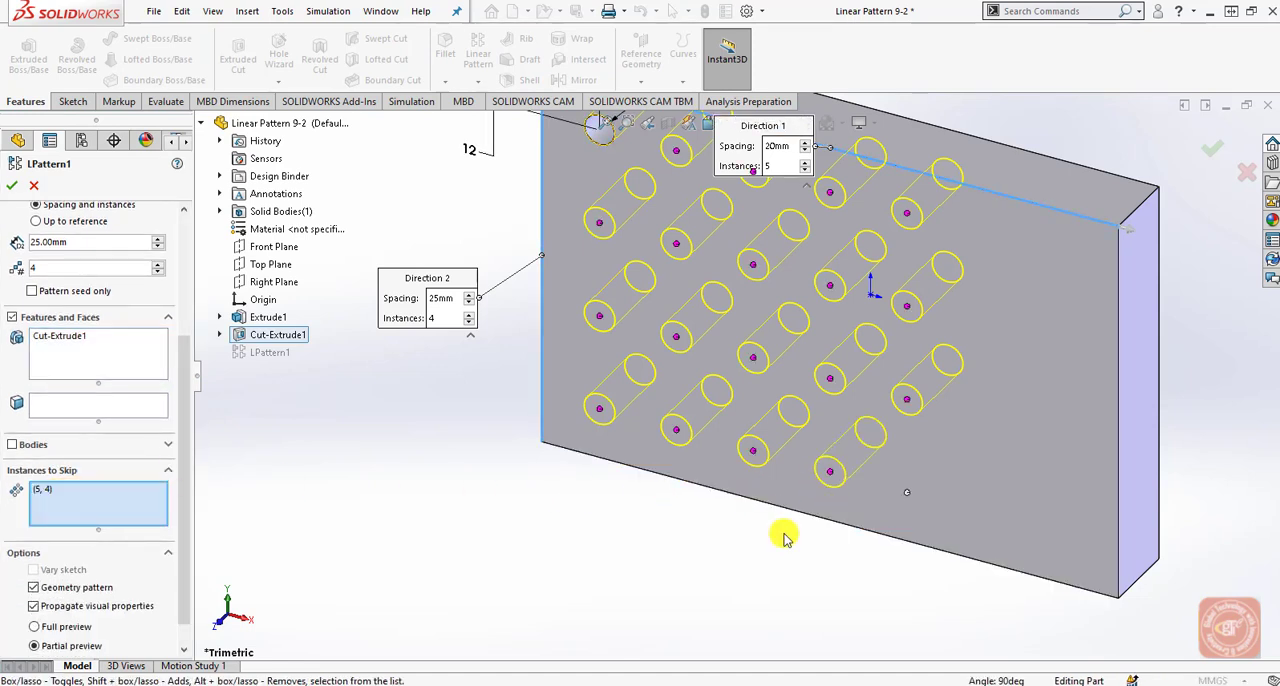
left_click(829, 384)
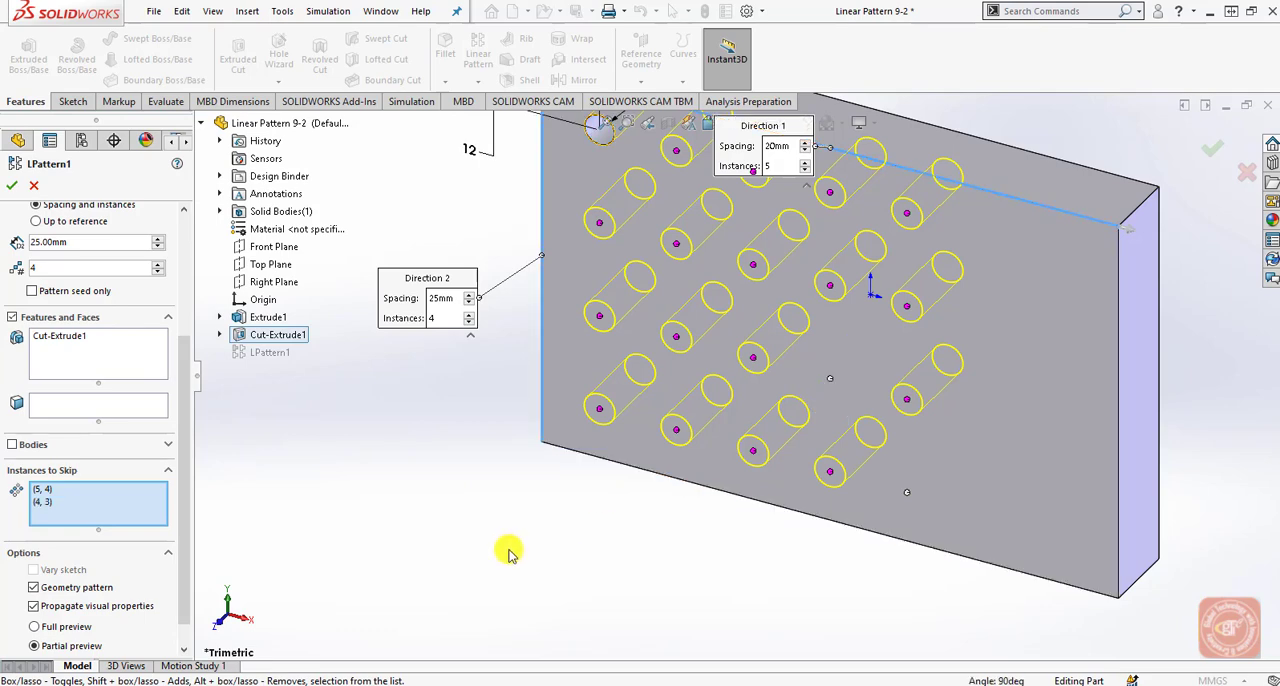
left_click(14, 187)
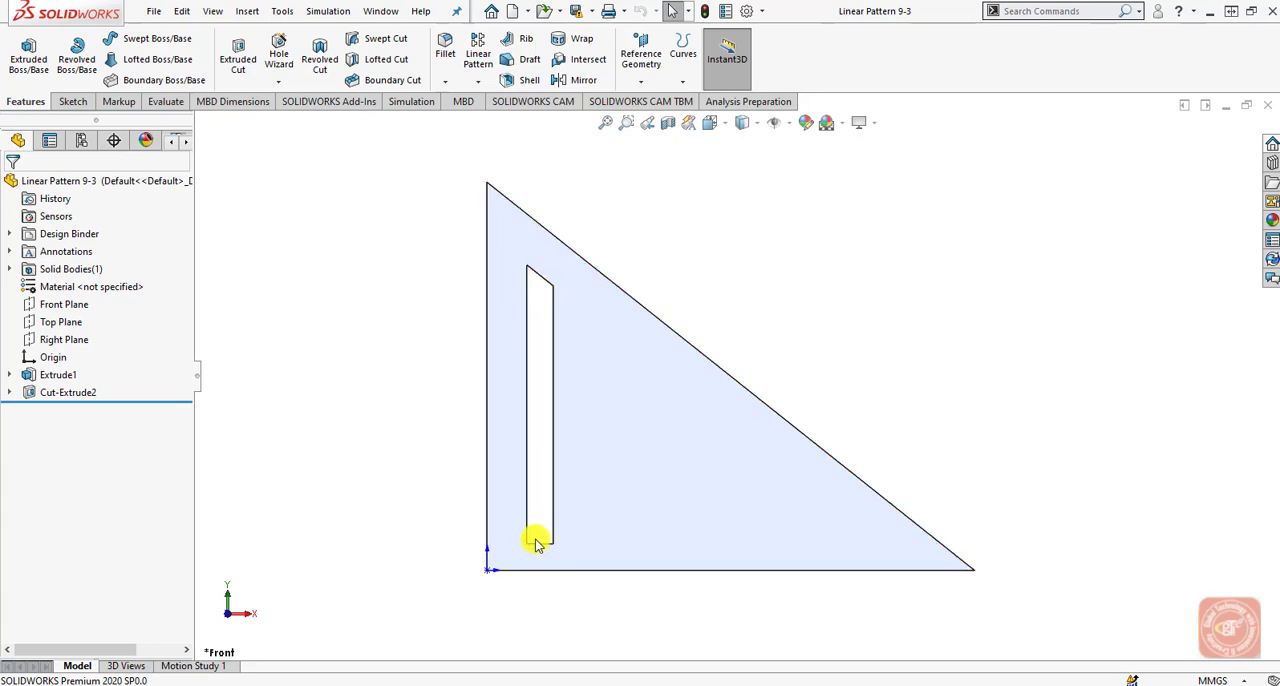
Start a linear pattern of the slot Cut-Extrude2 in the triangular plate, using only its horizontal lower edge as Direction 1.
left_click(478, 55)
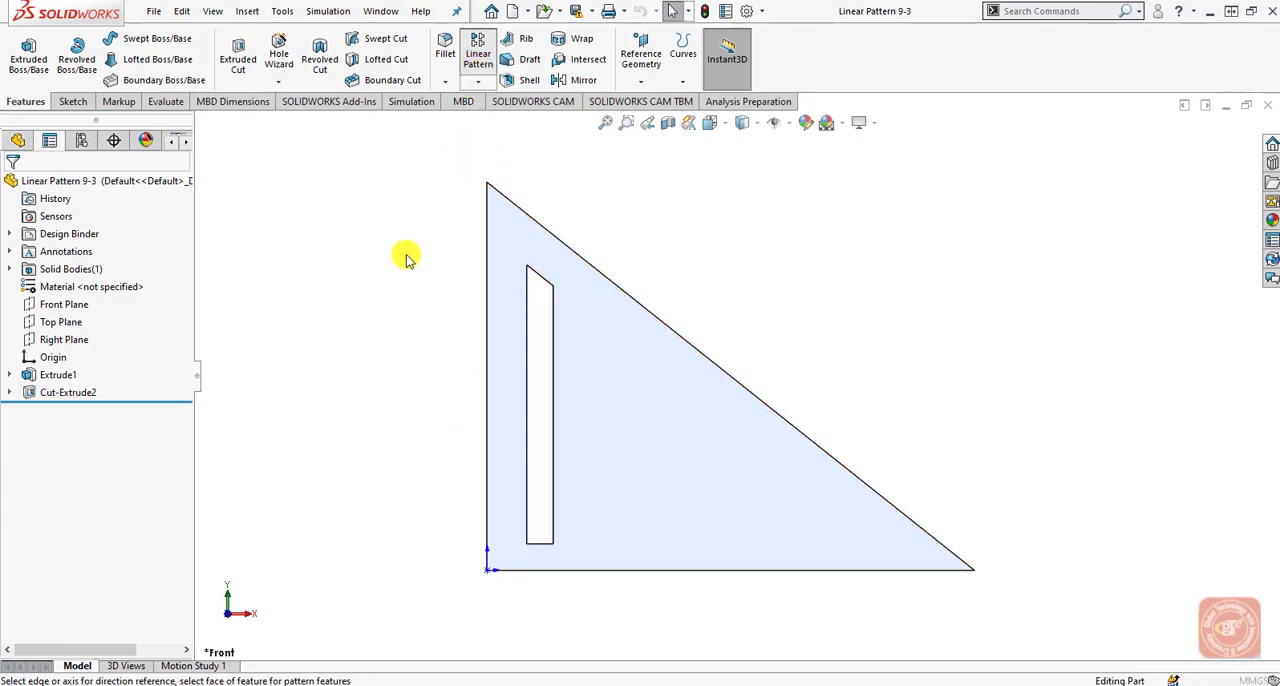
left_click(580, 571)
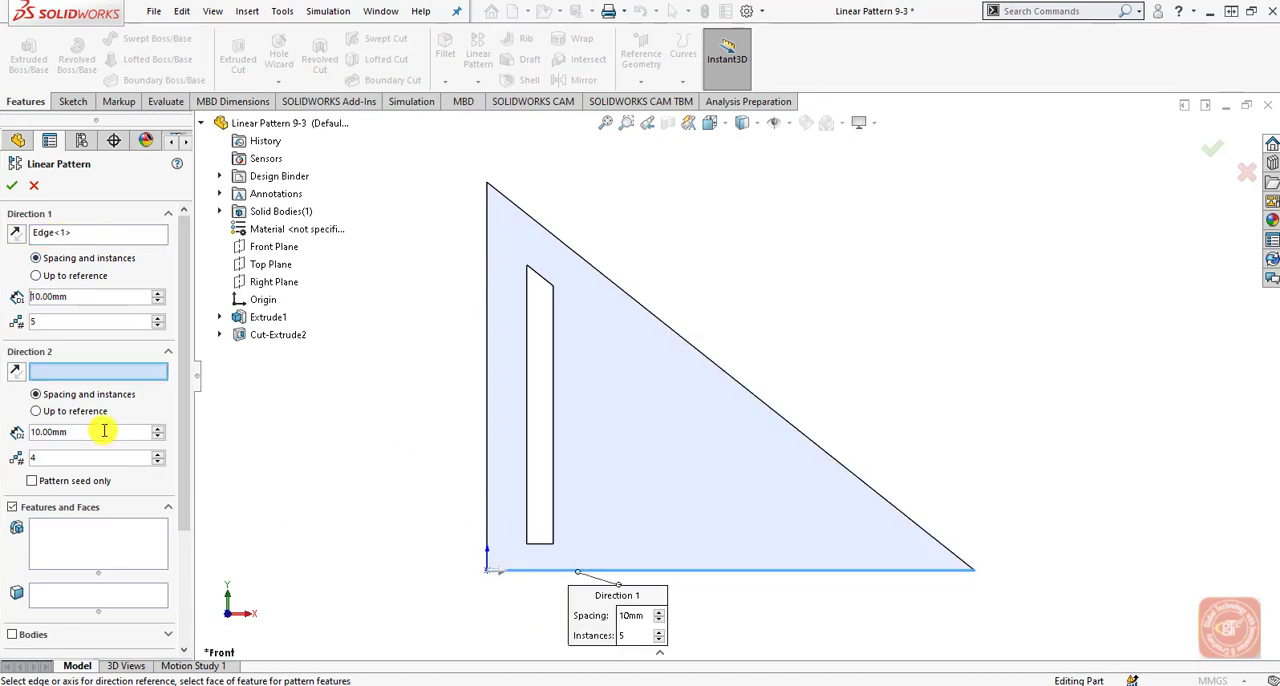
left_click(166, 353)
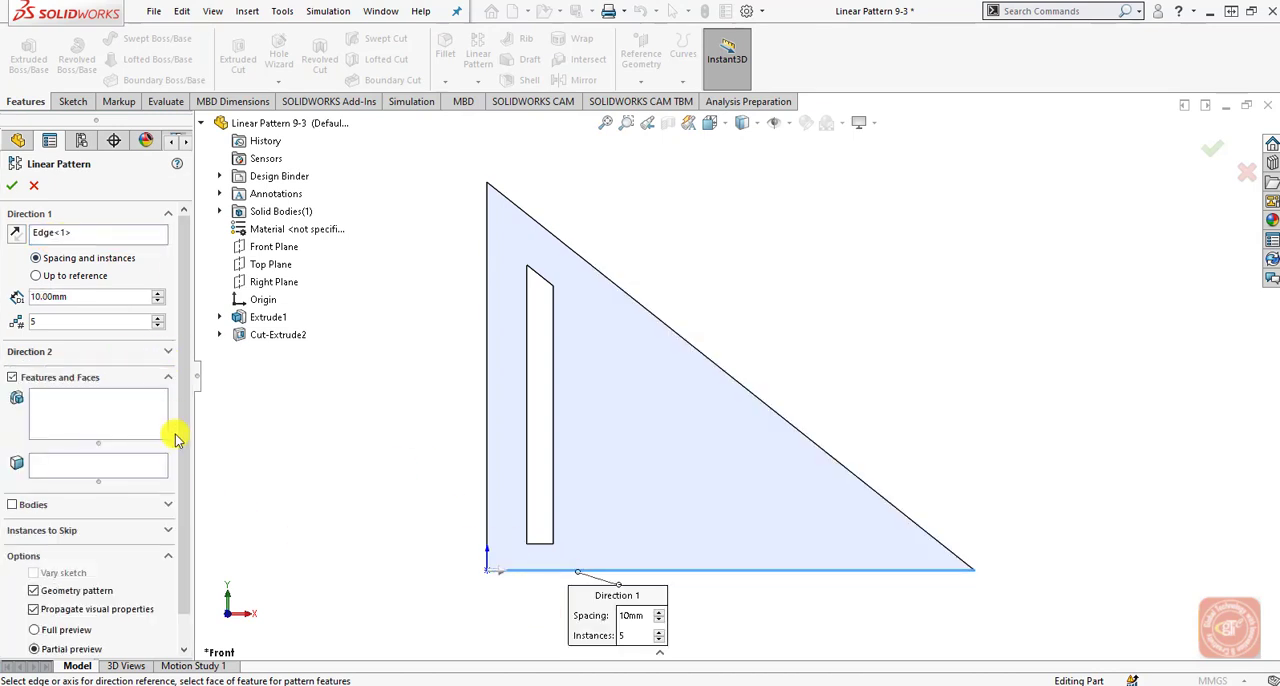
left_click(90, 418)
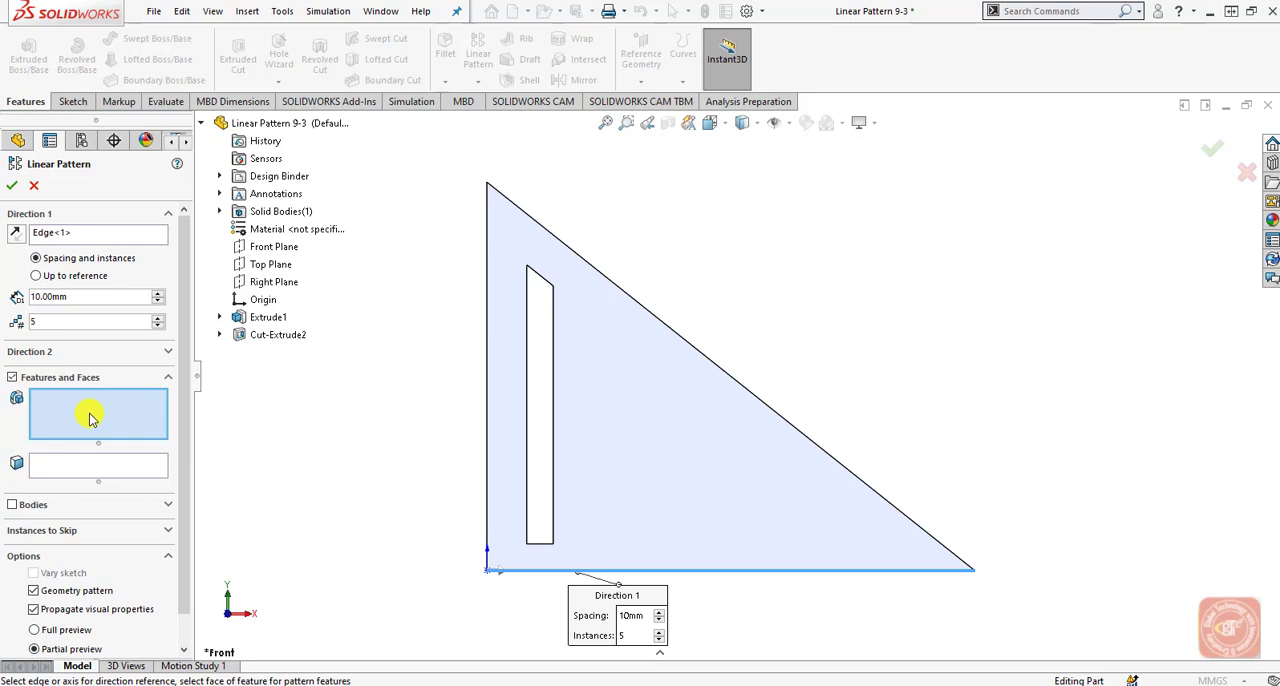
left_click(266, 334)
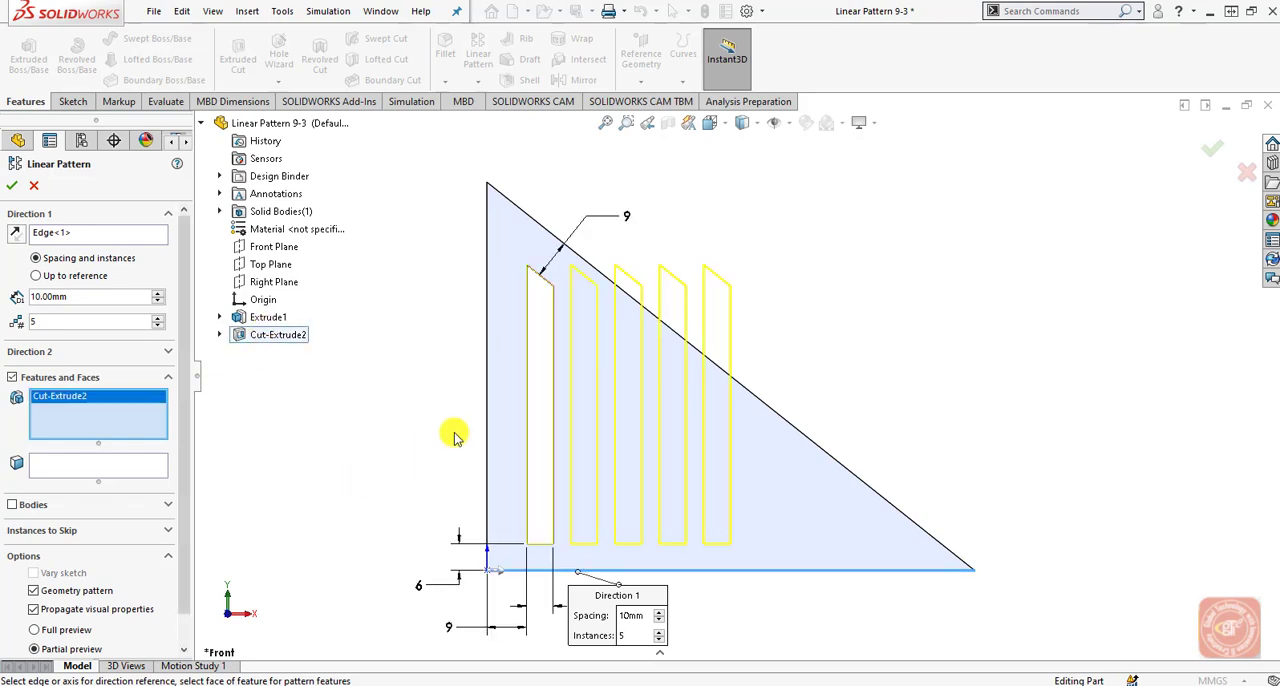
Set Direction 1 of the slot pattern to 20 mm spacing and 5 instances and finish the pattern.
left_click(157, 317)
left_click(157, 317)
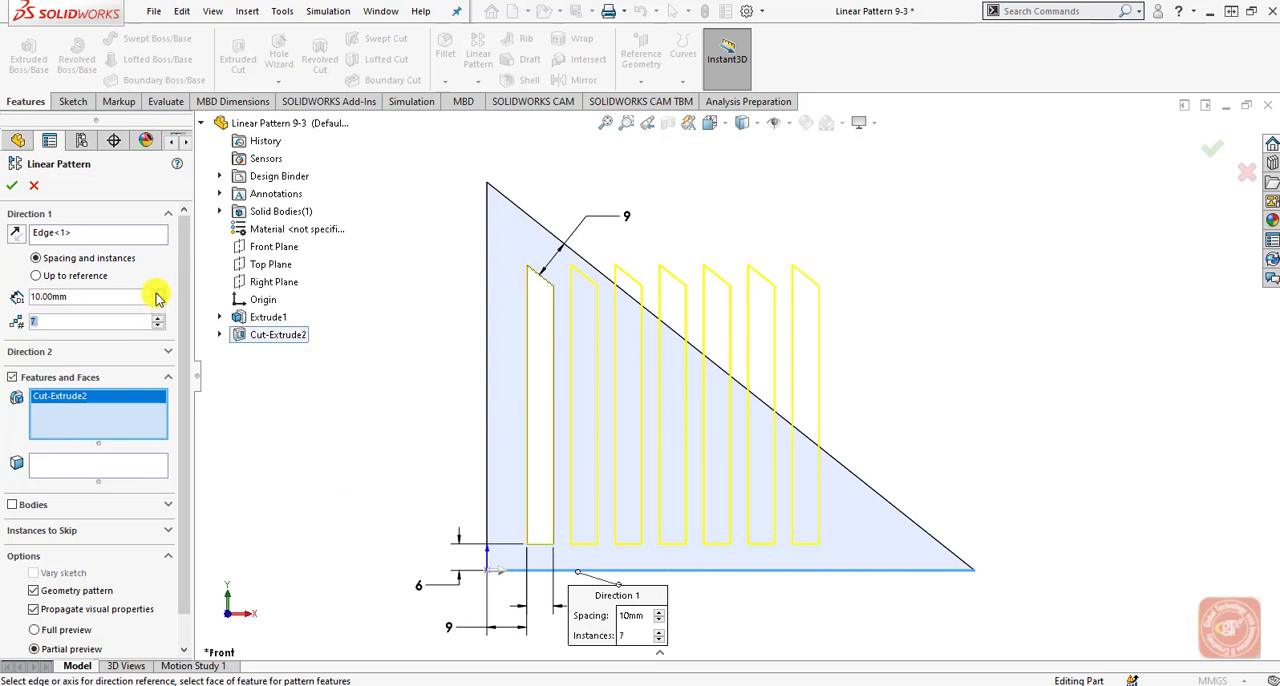
left_click(157, 292)
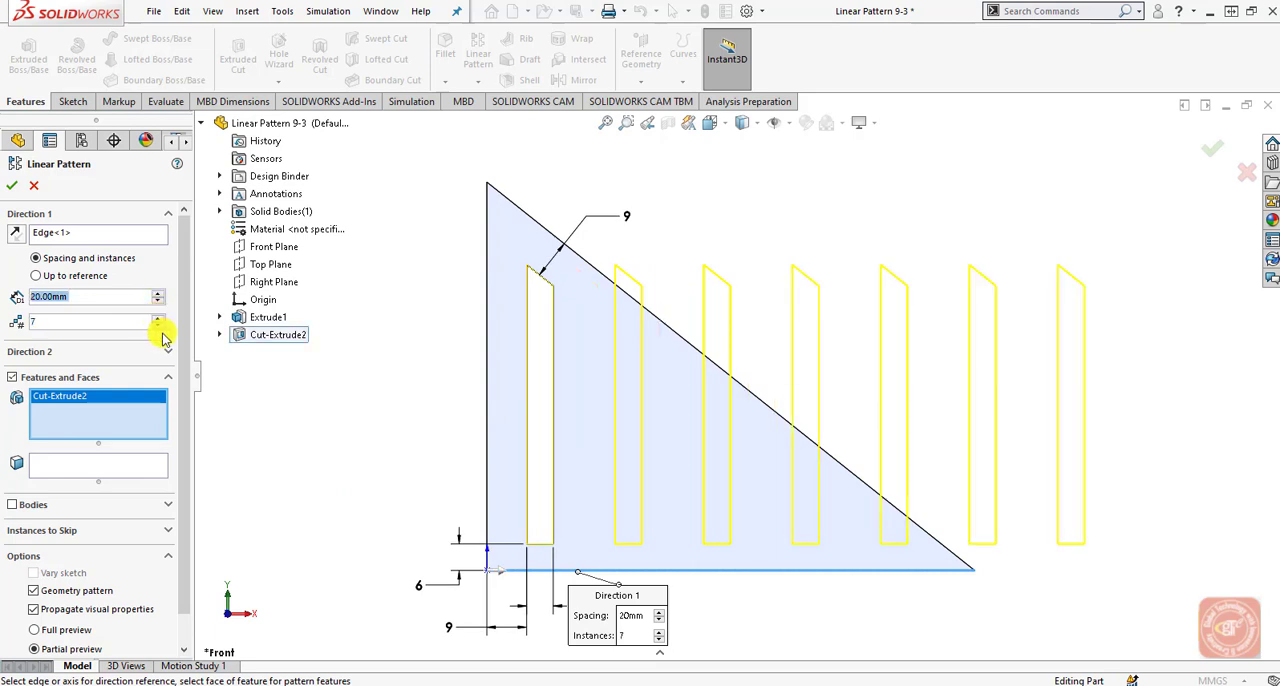
left_click(157, 326)
left_click(157, 326)
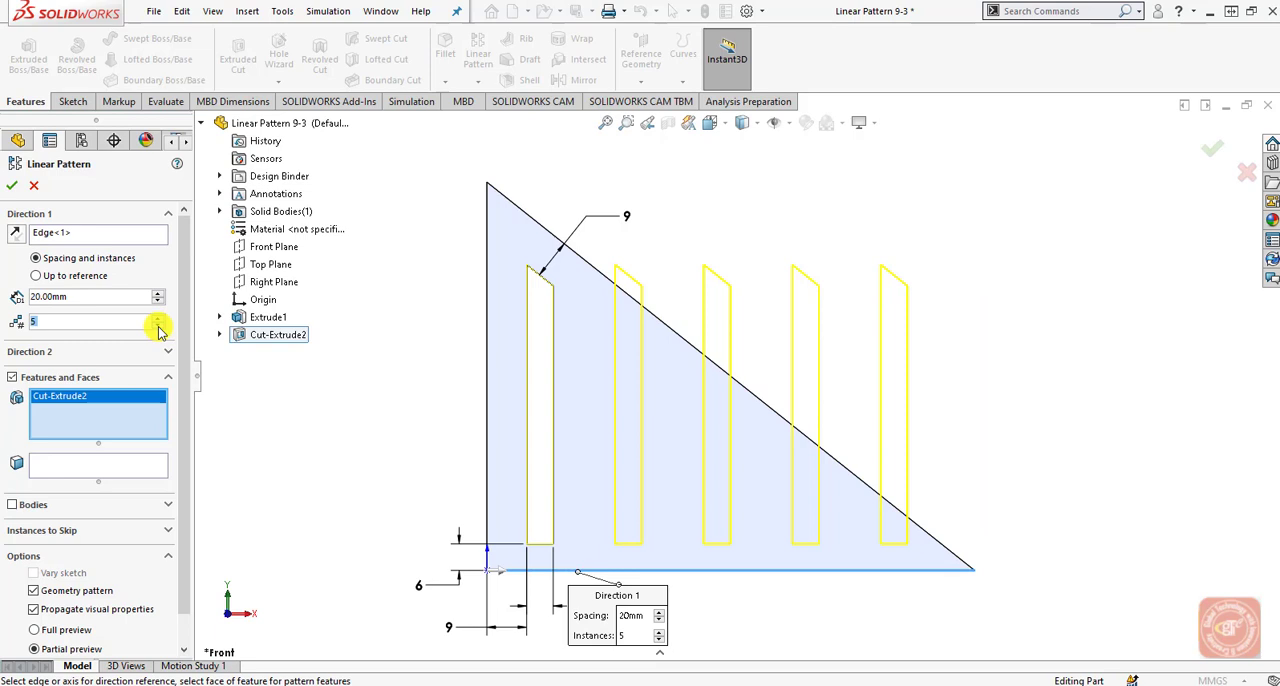
left_click(11, 185)
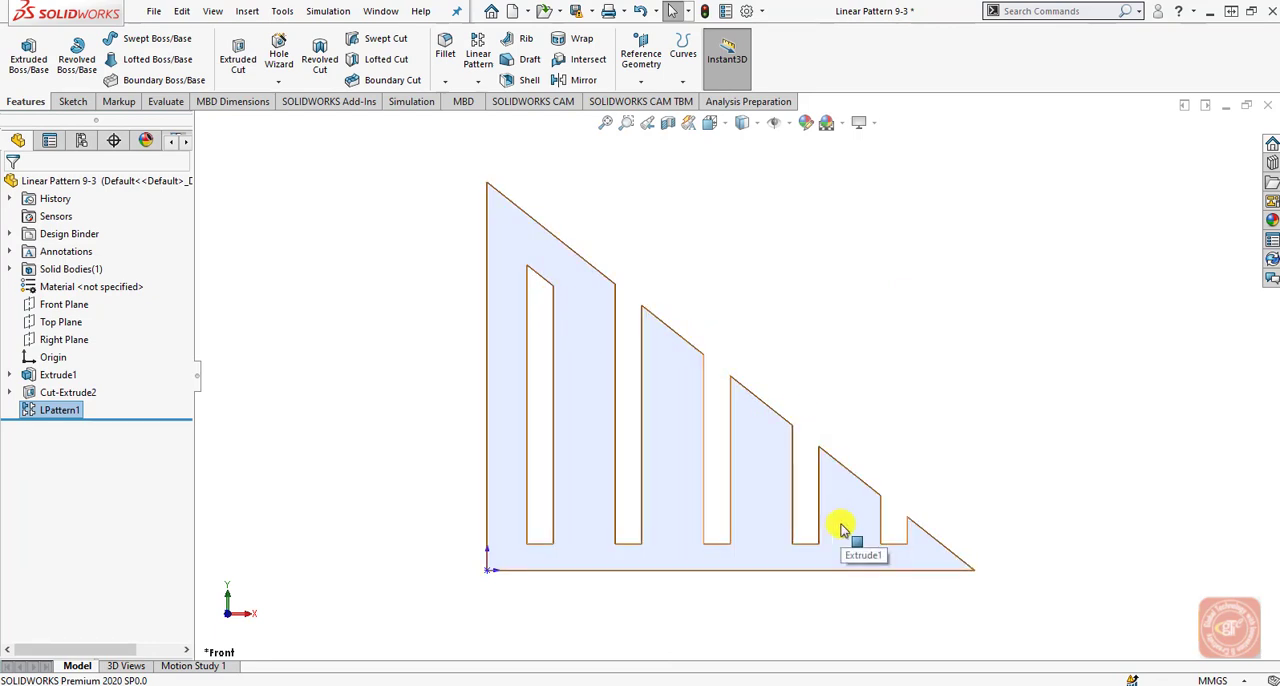
Delete the slot's linear pattern feature, LPattern1, from the triangular plate.
left_click(68, 410)
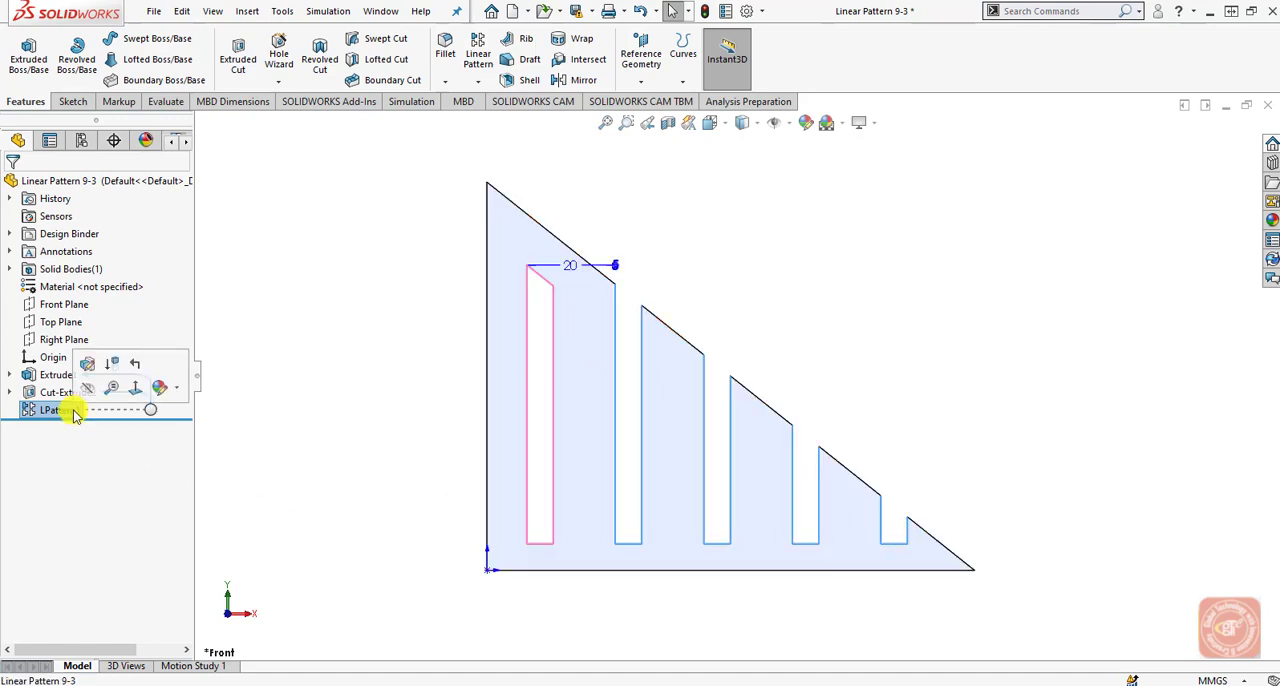
left_click(64, 410)
right_click(28, 412)
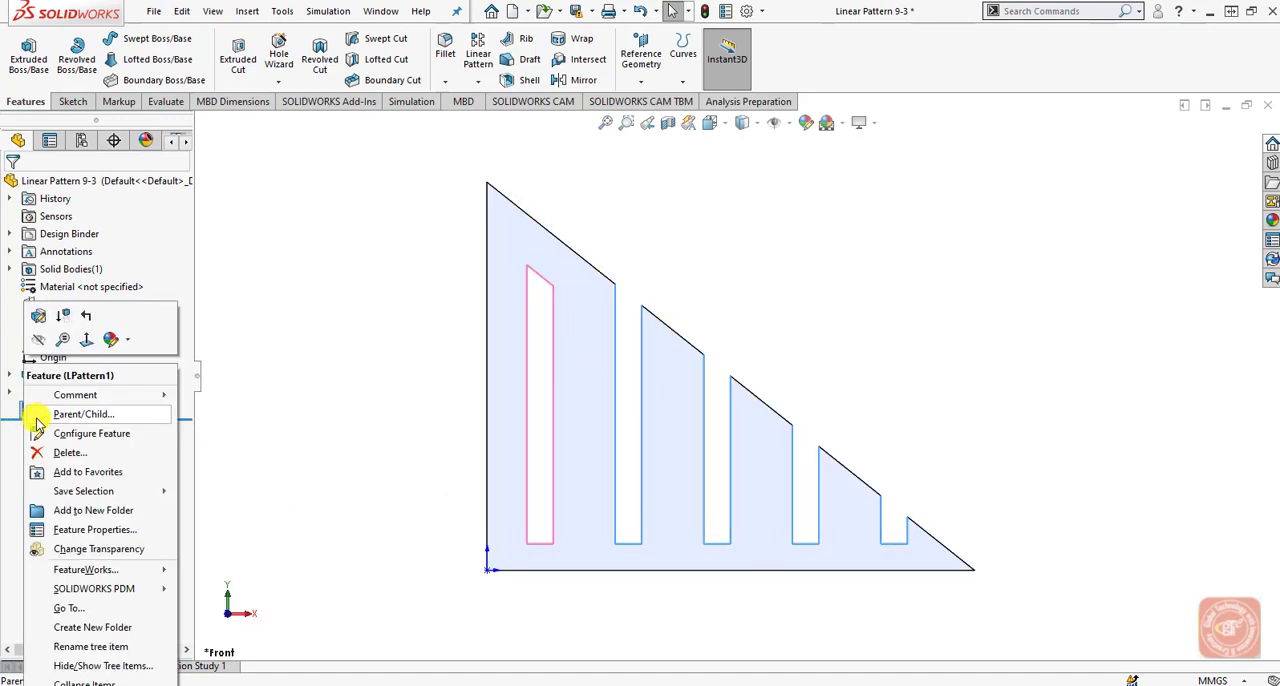
left_click(45, 460)
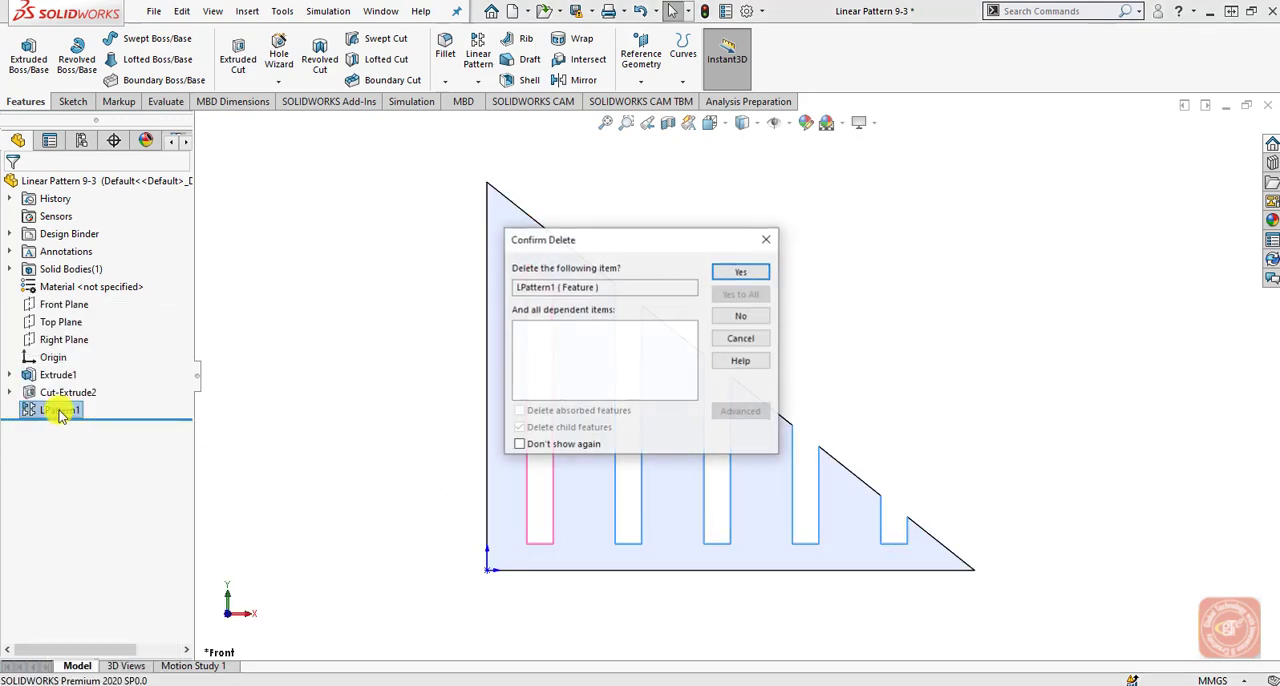
left_click(737, 270)
Start a new linear pattern of the slot Cut-Extrude2 with the triangle's horizontal lower edge as Direction 1.
left_click(478, 52)
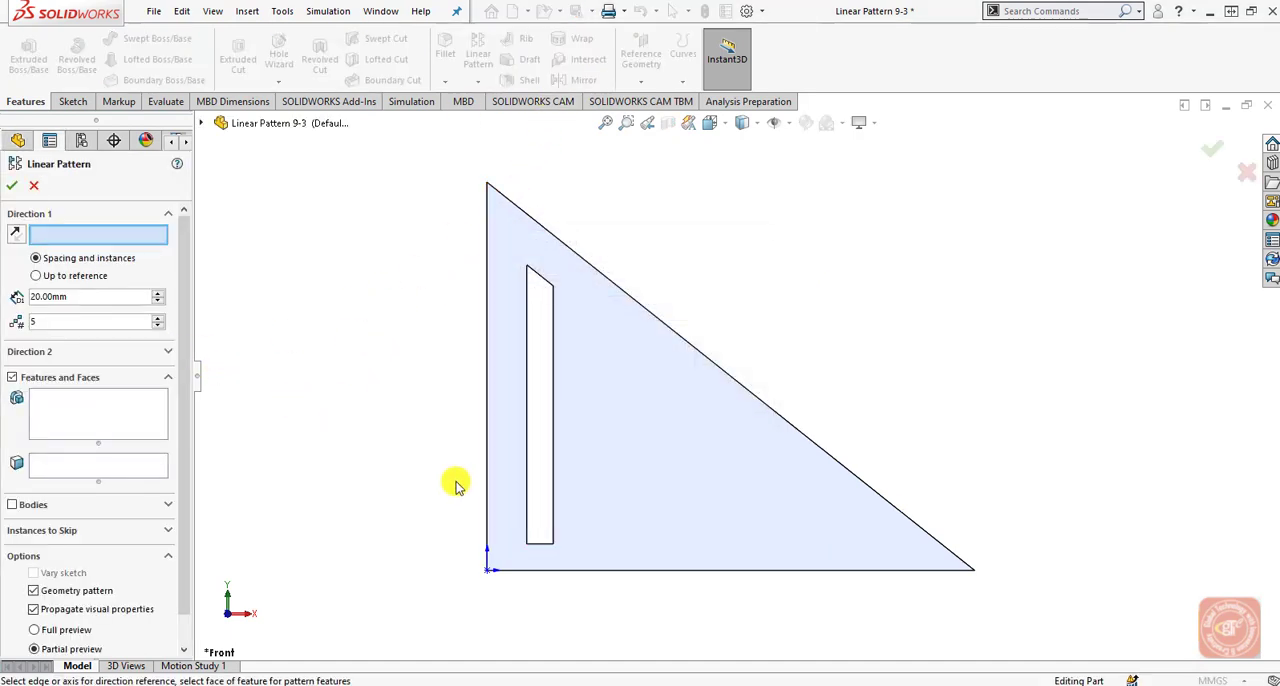
left_click(563, 569)
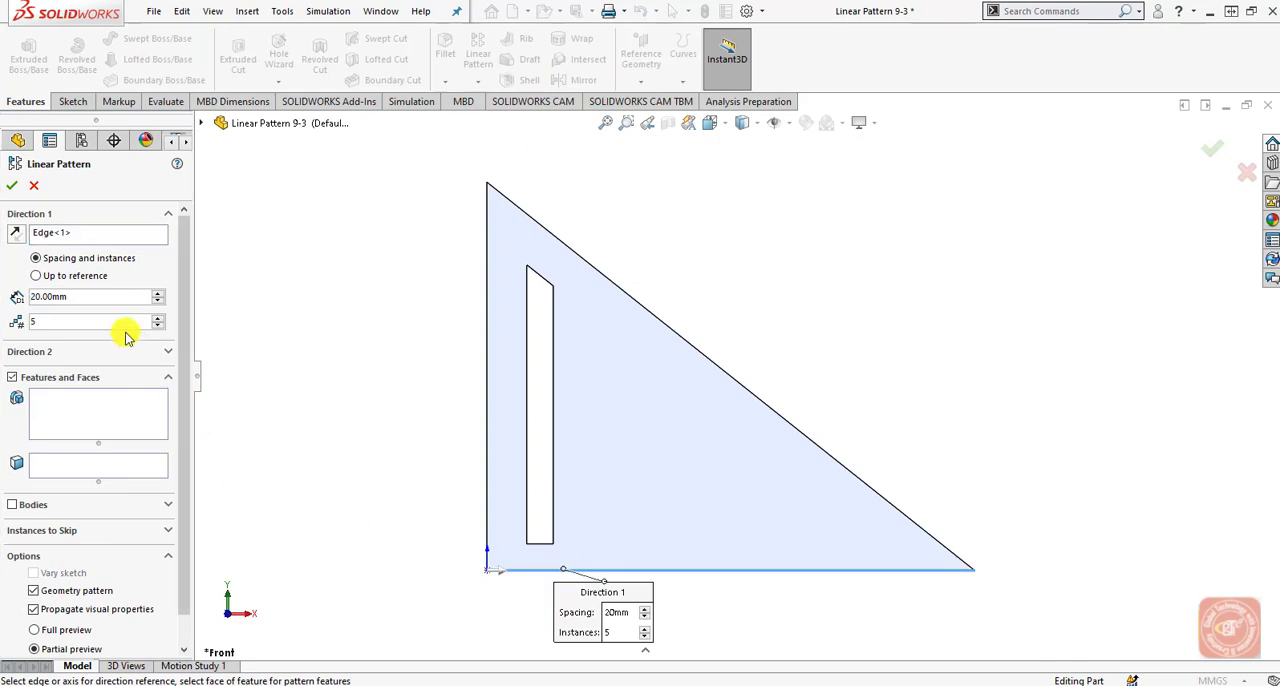
left_click(120, 436)
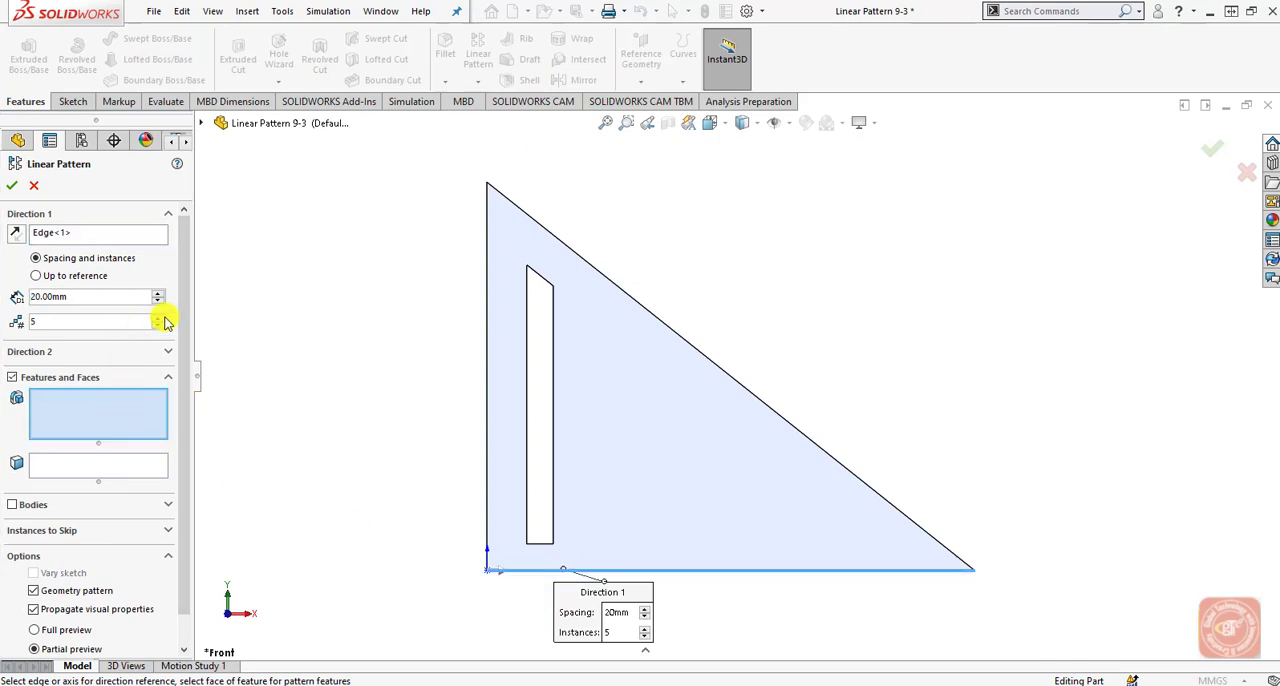
left_click(202, 122)
left_click(268, 334)
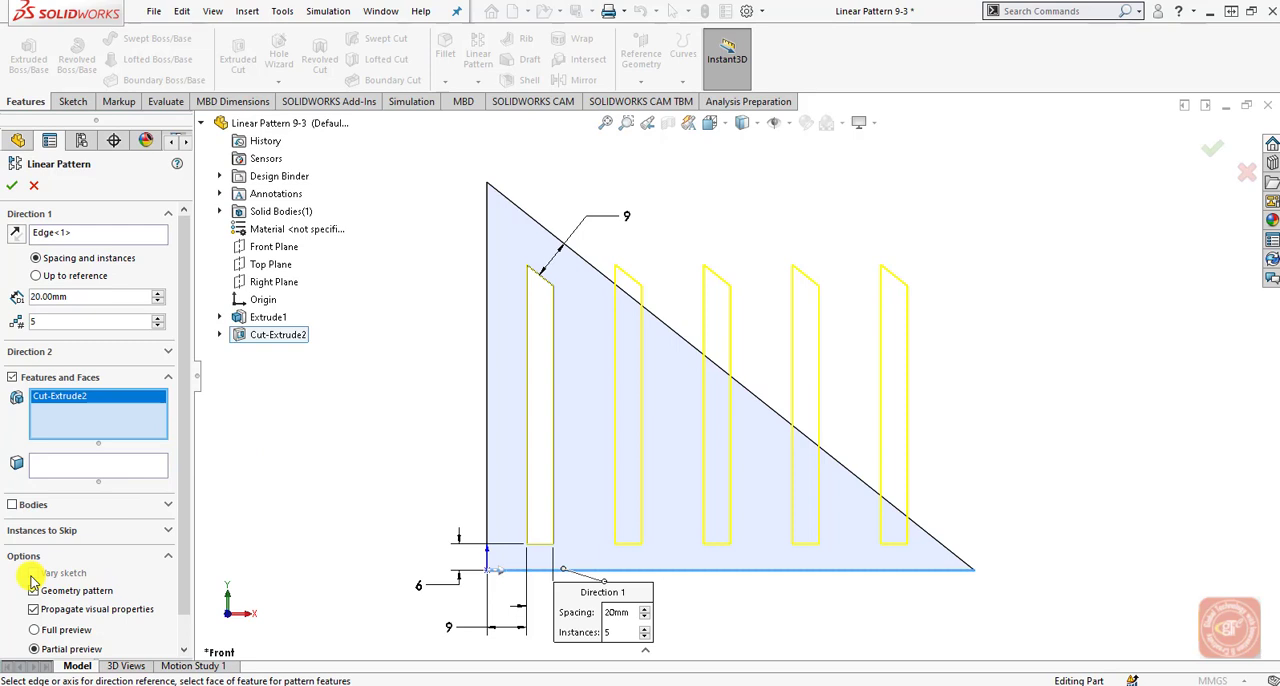
Replace the Direction 1 edge with the slot's horizontal 9 mm dimension from the plate's vertical edge and enable Vary sketch.
left_click(42, 232)
right_click(49, 237)
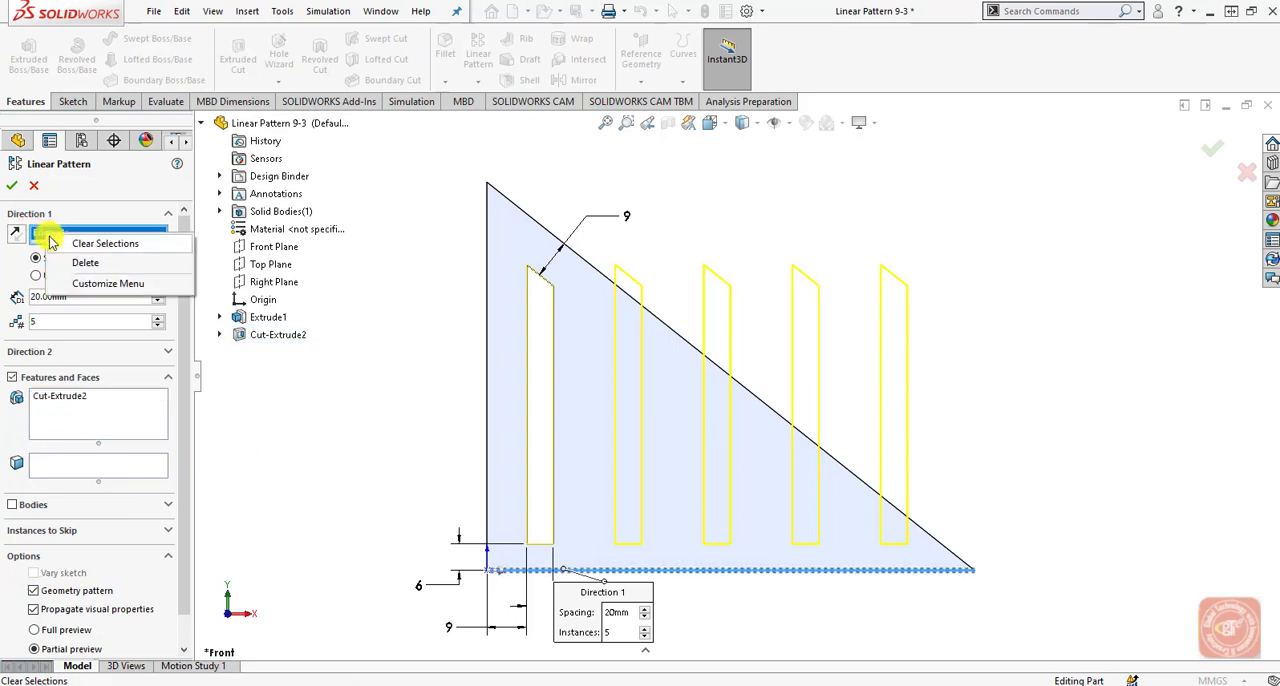
left_click(95, 243)
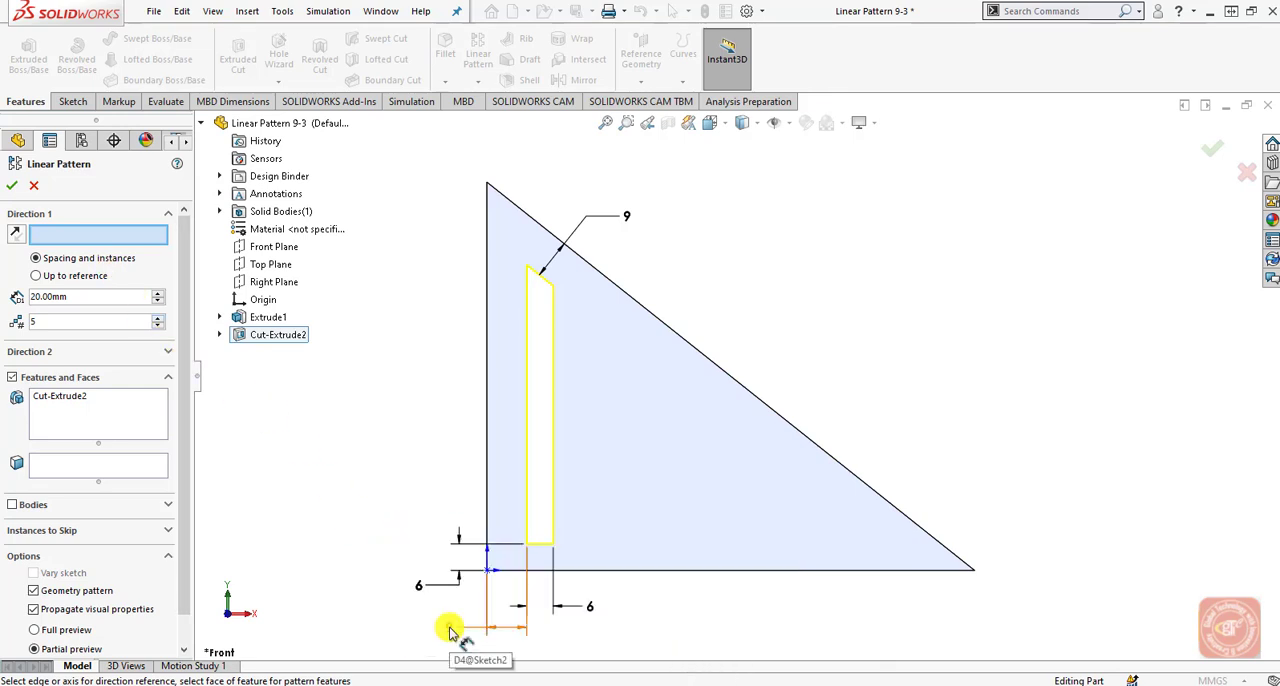
left_click(449, 631)
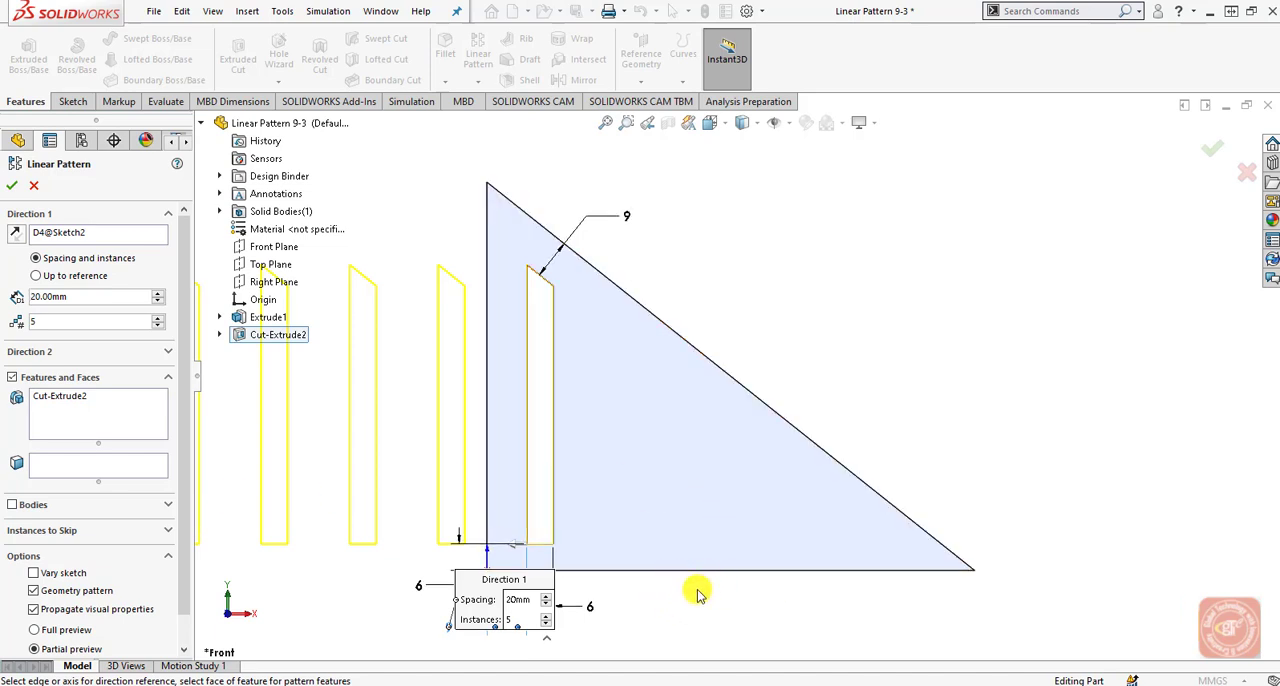
left_click(34, 590)
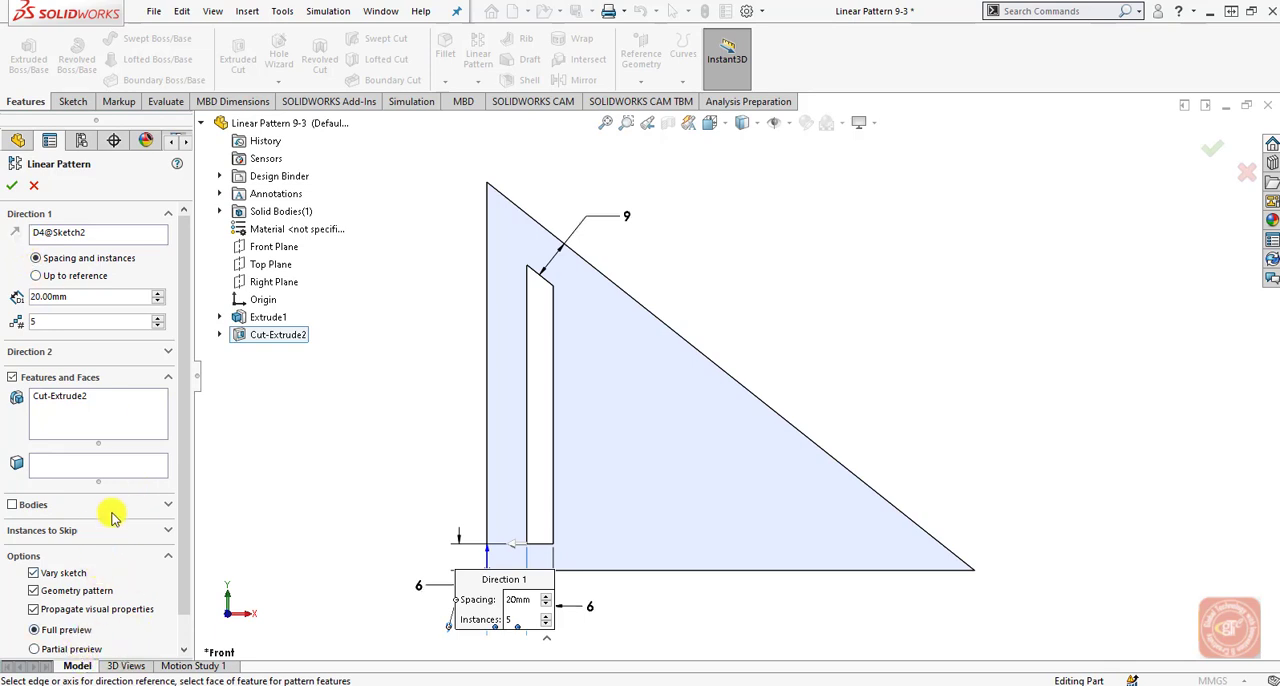
Turn off Geometry pattern, set Direction 1 to 4 instances at 20 mm spacing and finish the varying slot pattern.
scroll(180, 434, "down", 1)
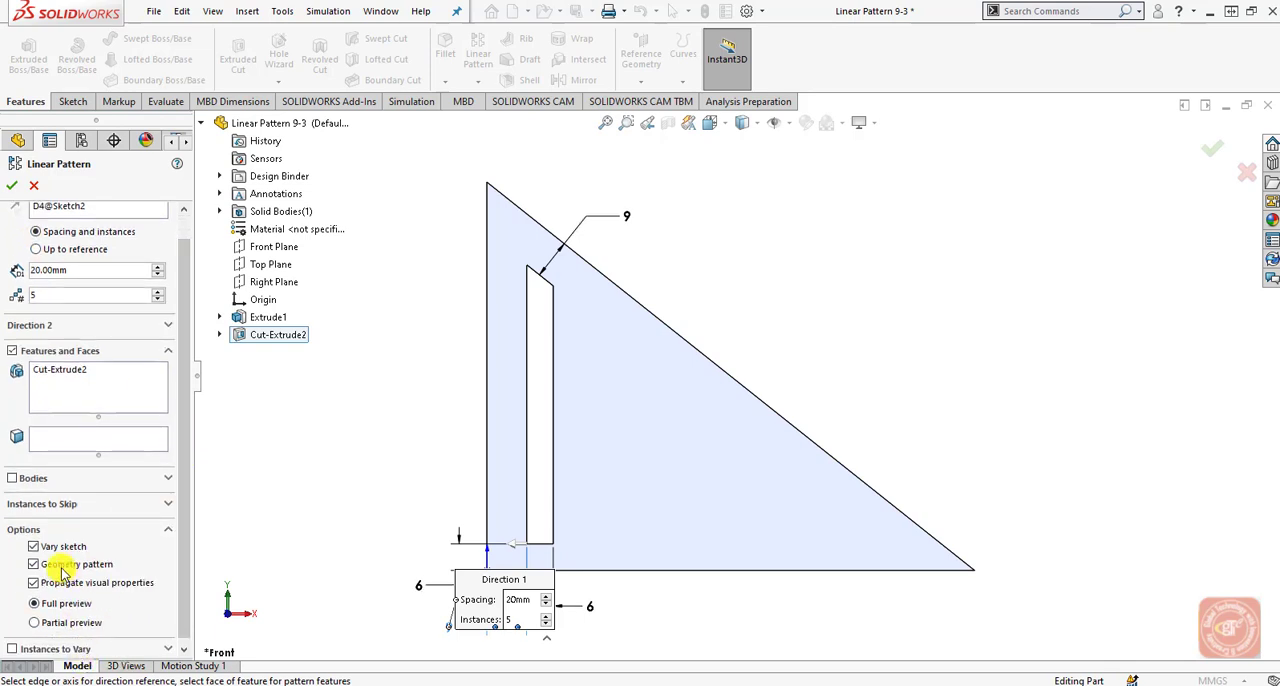
left_click(63, 566)
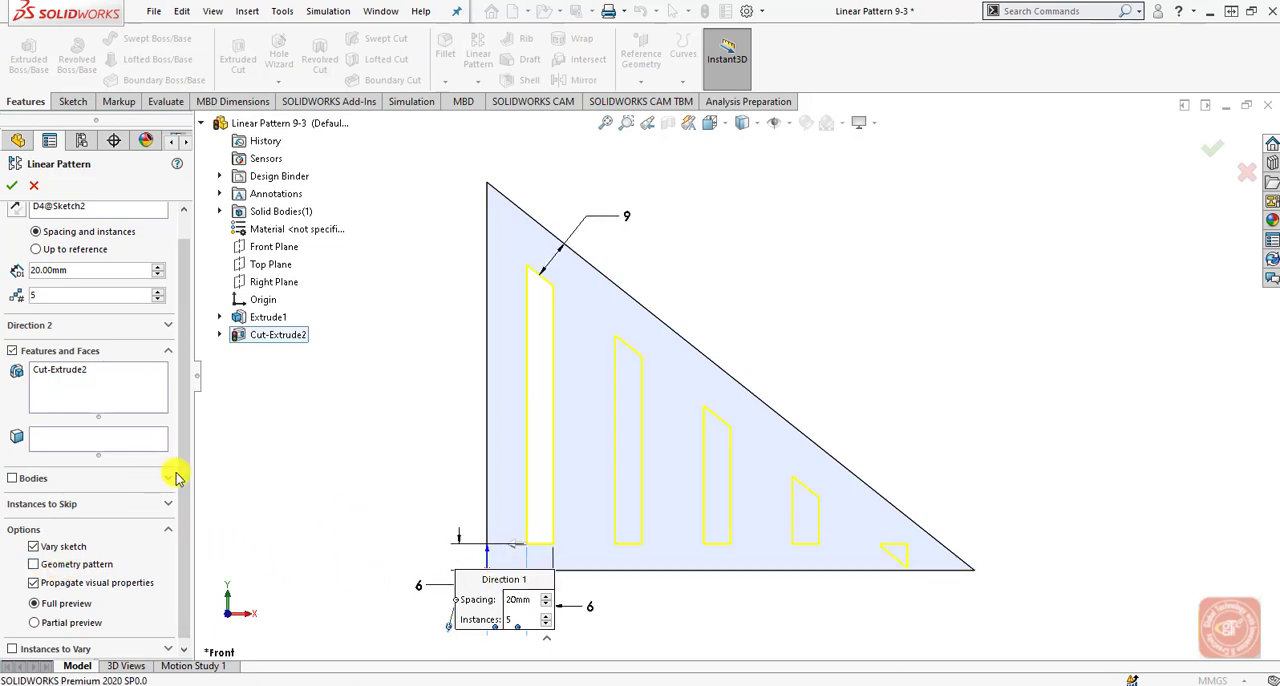
scroll(177, 463, "up", 1)
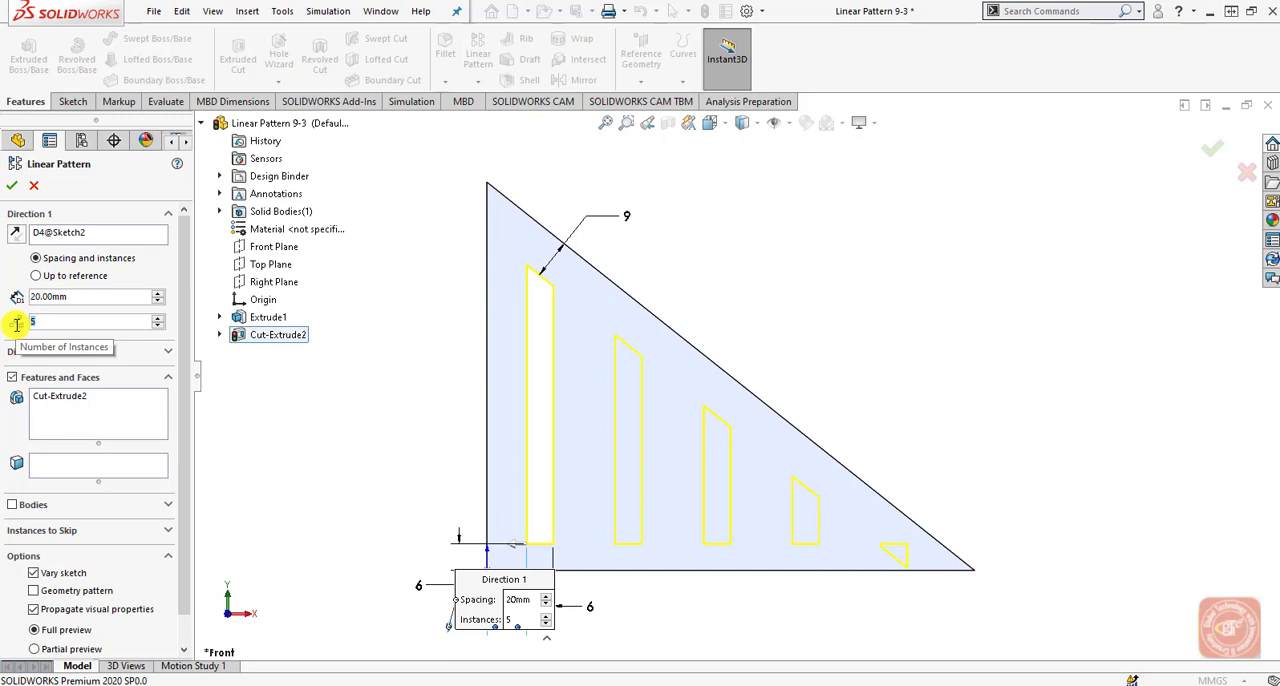
key("Down")
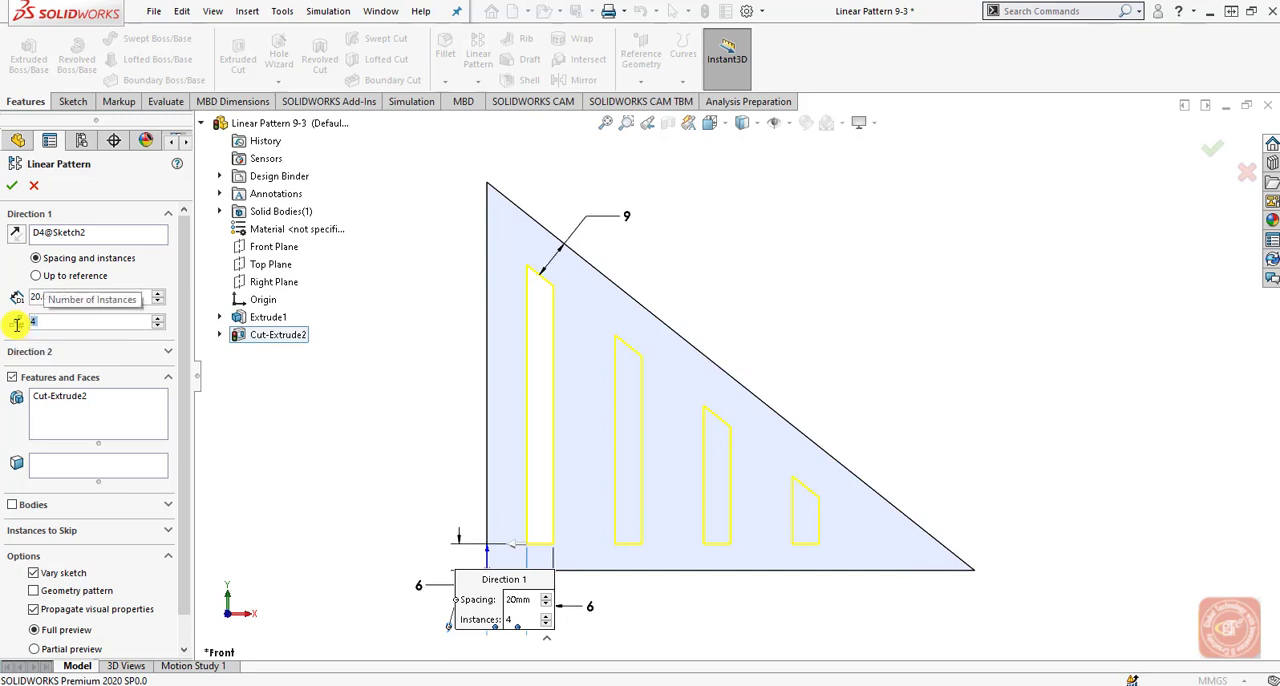
left_click_drag(88, 297, 4, 298)
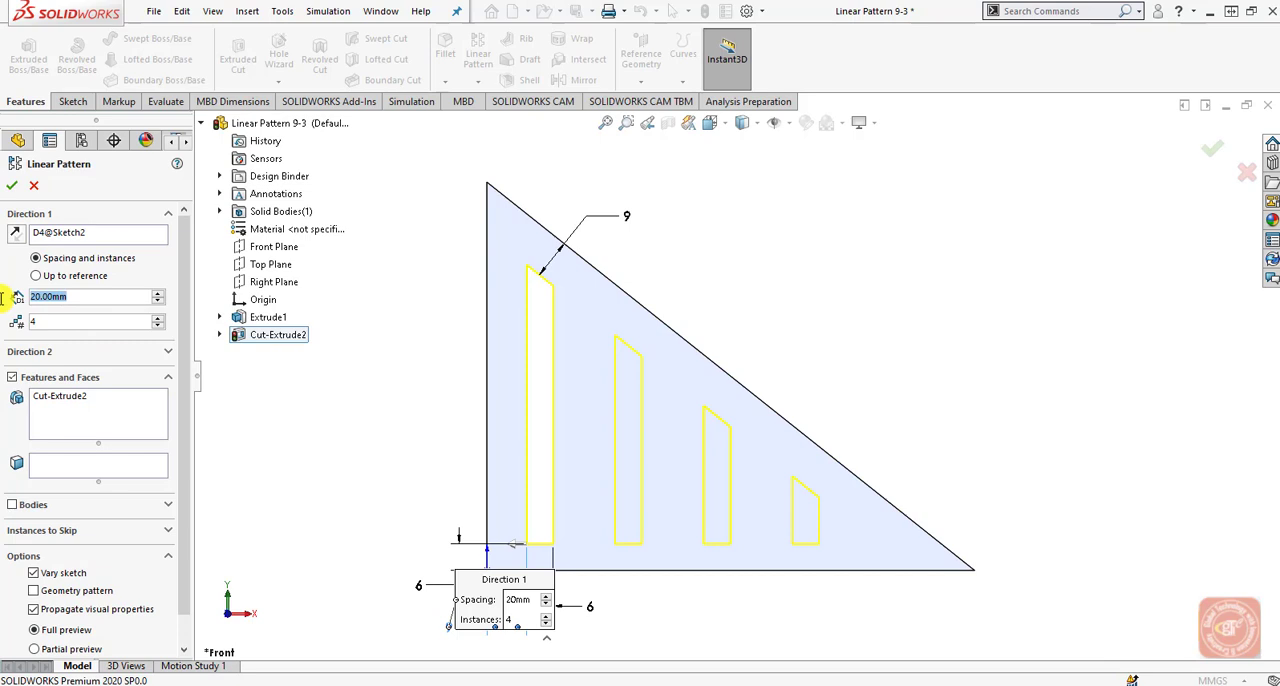
type("20")
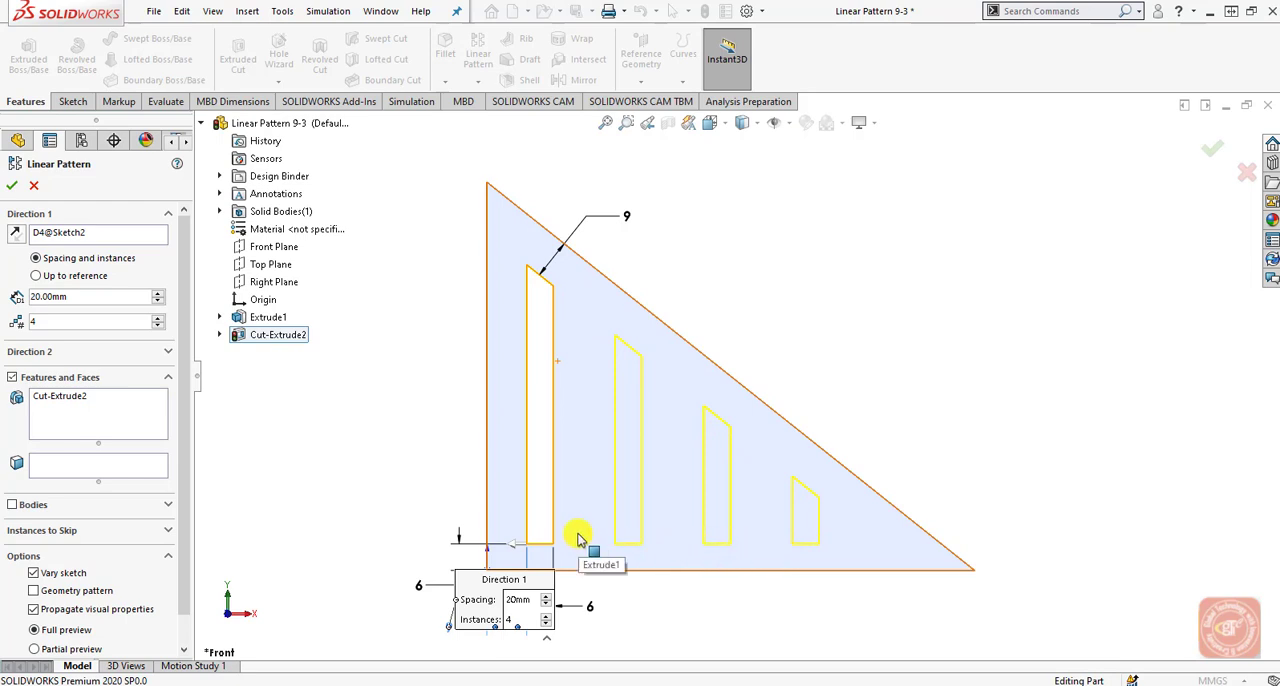
left_click(15, 187)
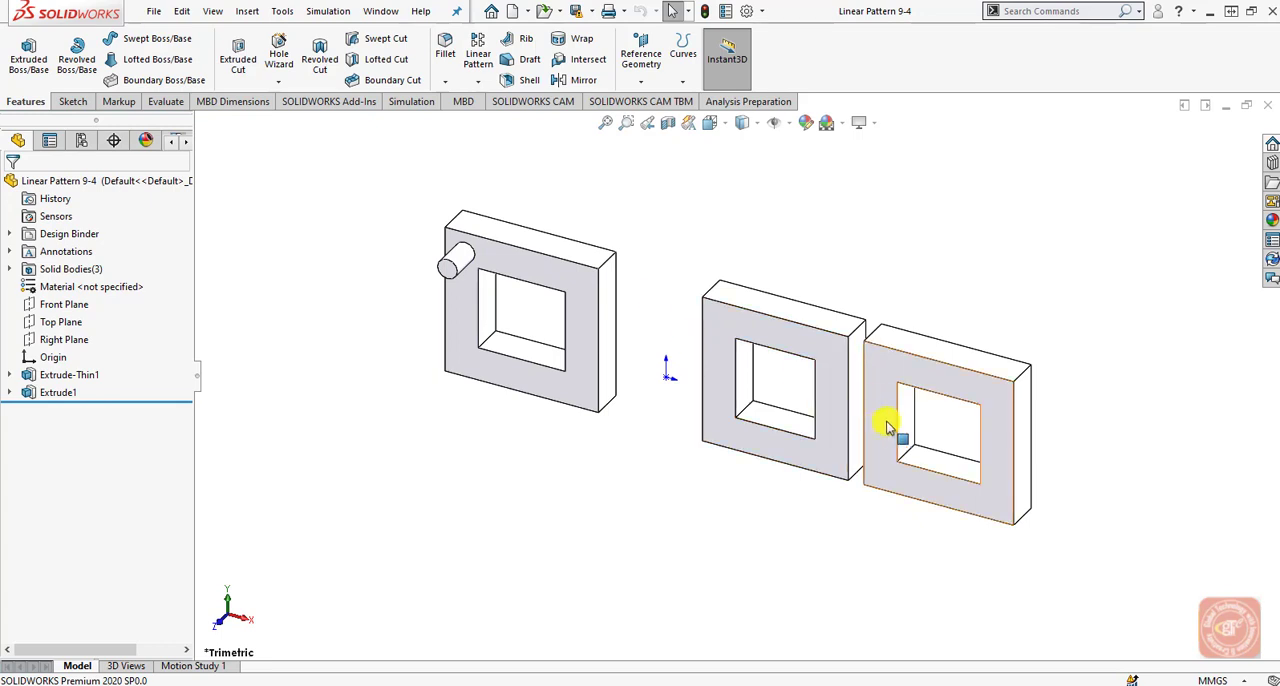
Start a linear pattern along the upper front edge of the frame carrying the pin, with 10 mm spacing and 9 instances.
middle_click_drag(891, 423, 866, 394)
left_click(478, 52)
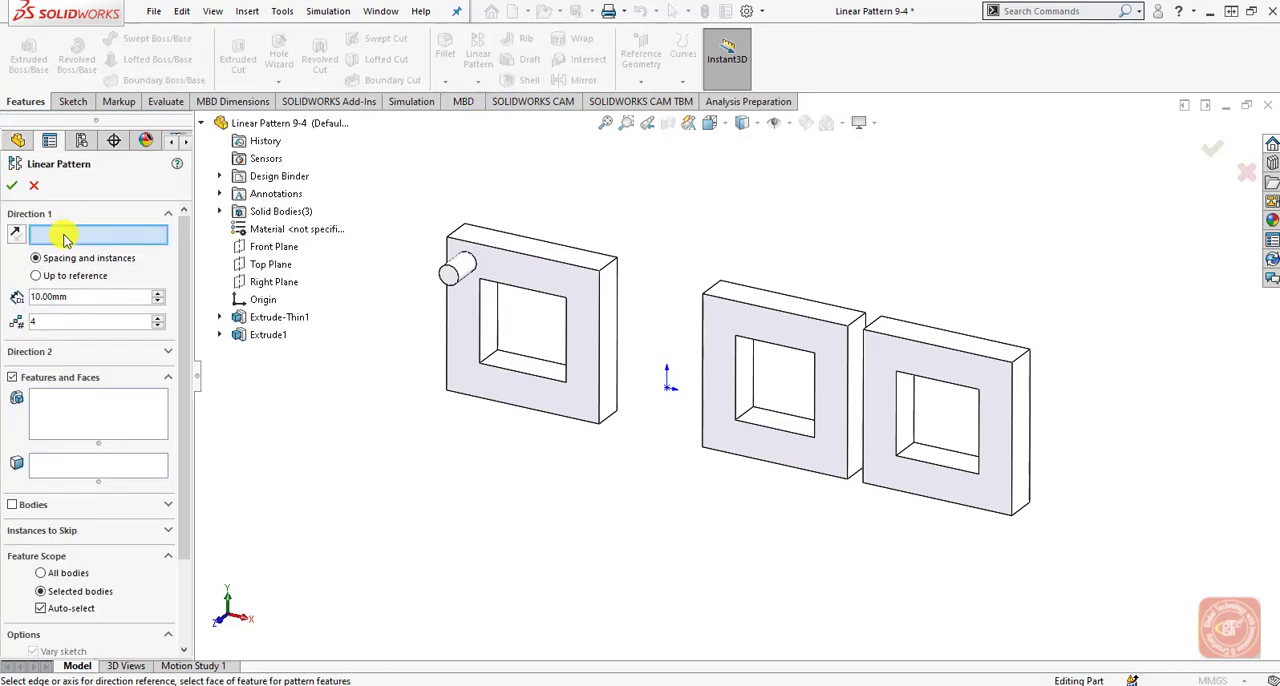
left_click(527, 262)
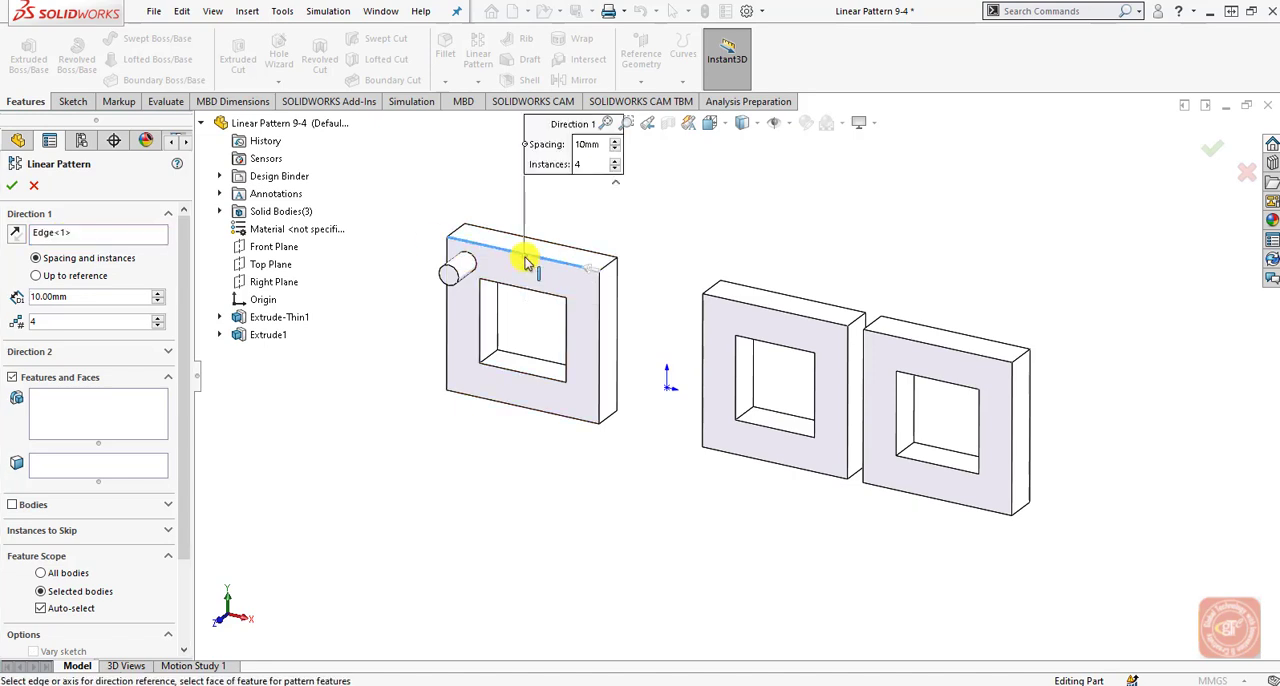
left_click(590, 145)
key("Return")
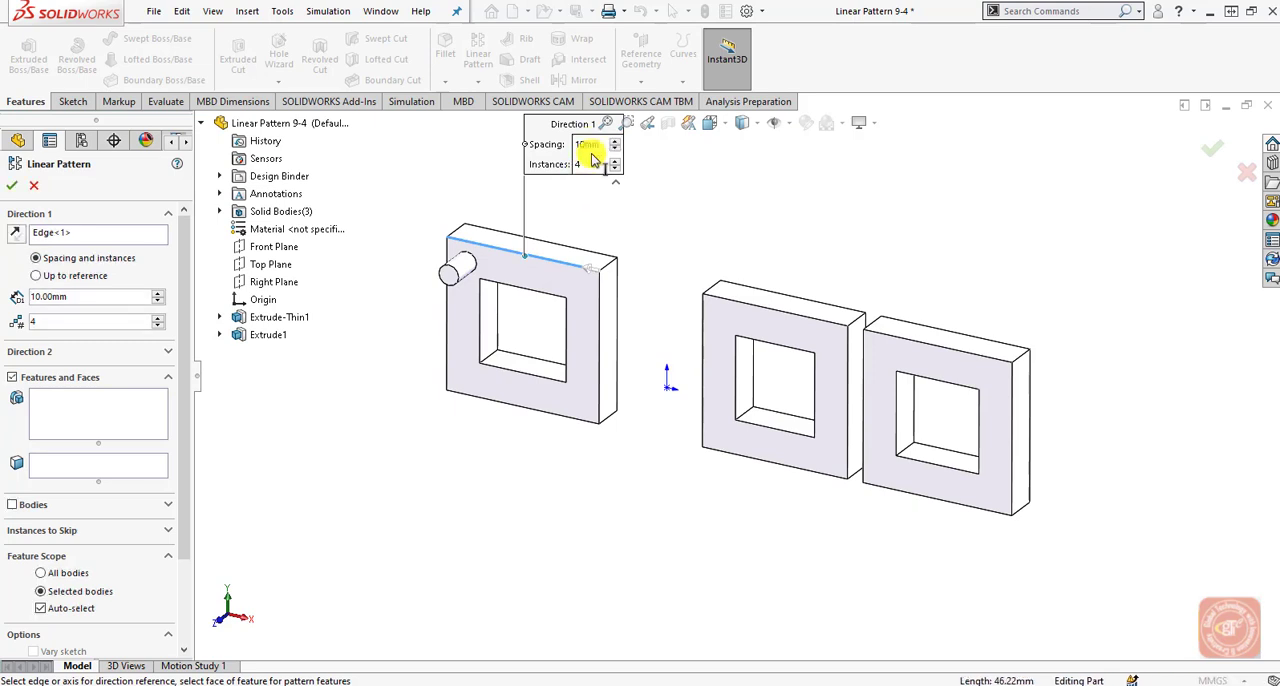
left_click(590, 166)
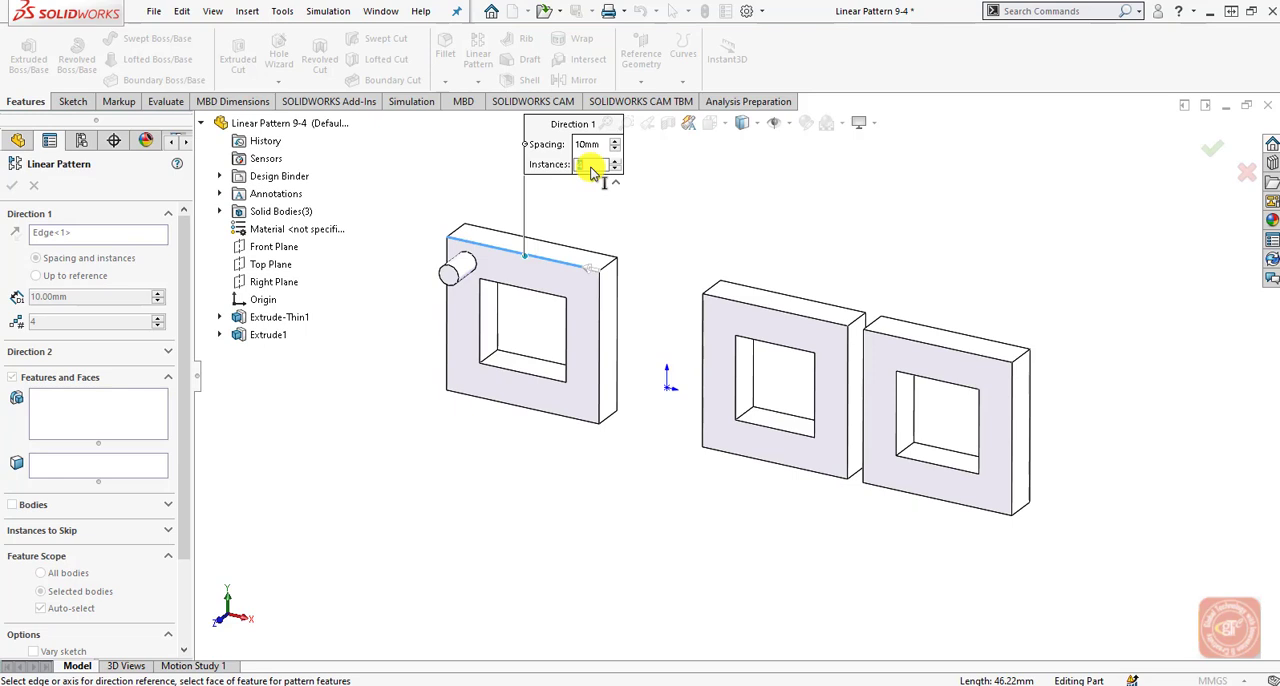
type("9")
key("Return")
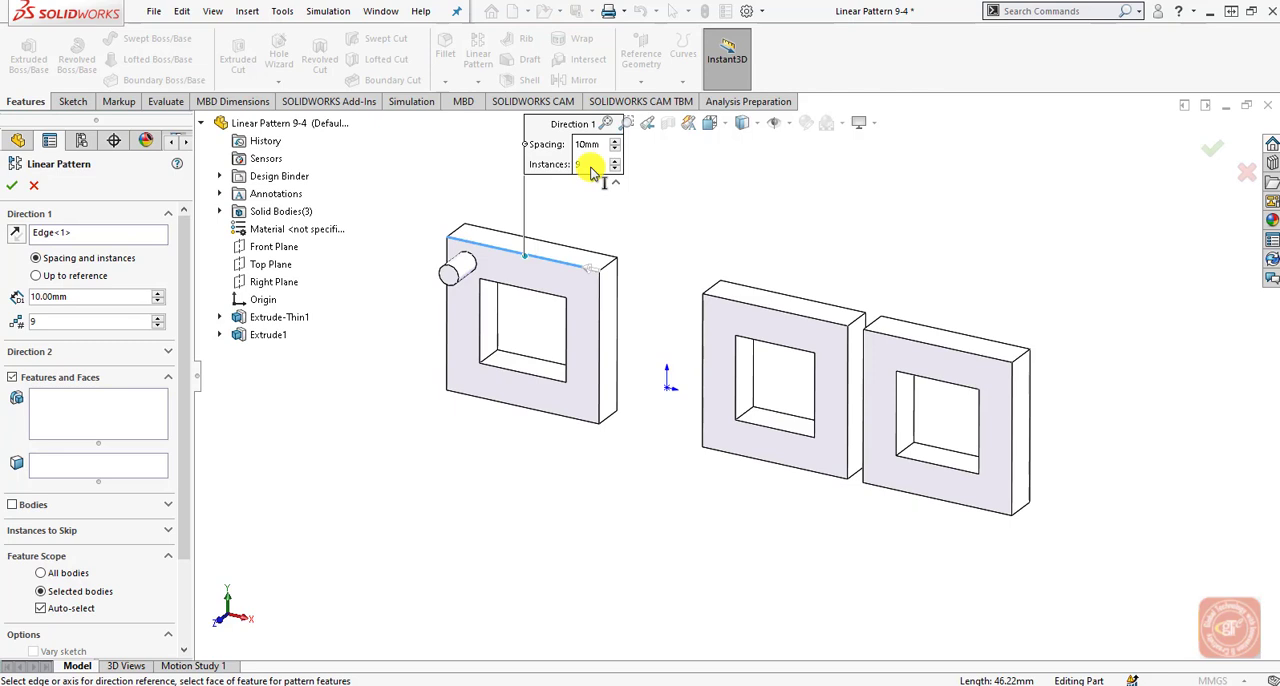
Pattern the pin Extrude1 and limit the feature scope, without Auto-select, to the bodies Extrude-Thin1[2] and Extrude-Thin1[3].
left_click(125, 400)
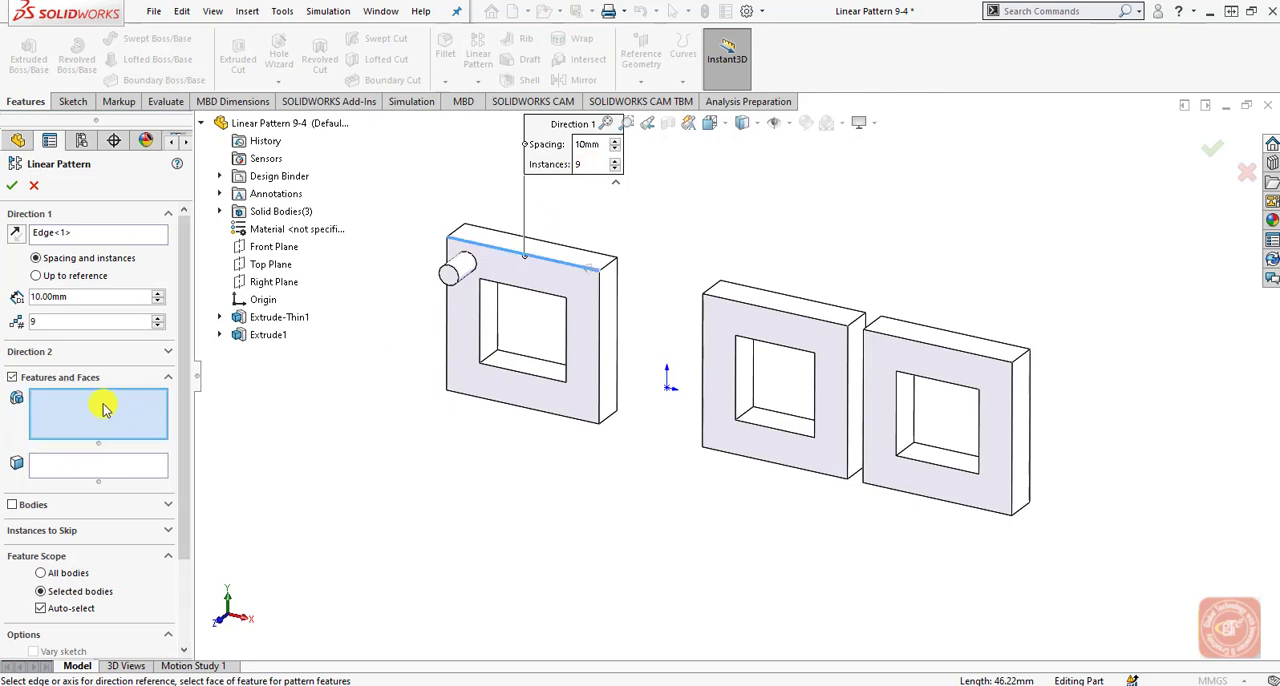
left_click(260, 335)
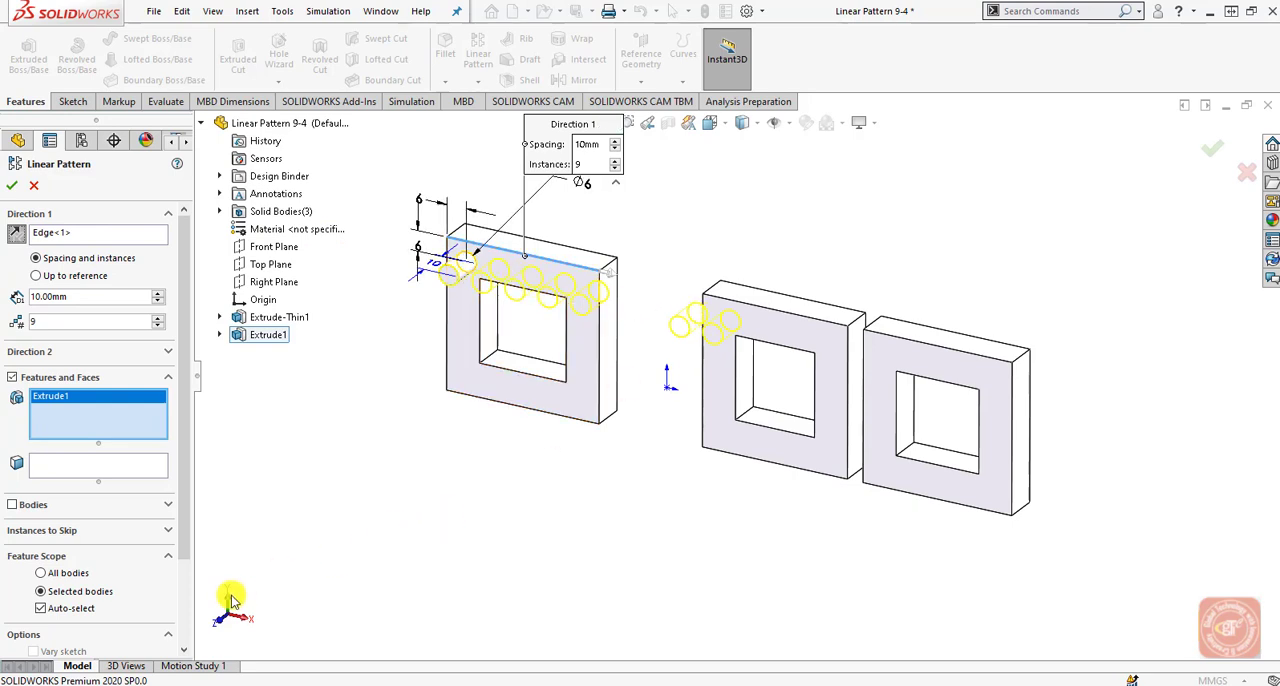
left_click(40, 609)
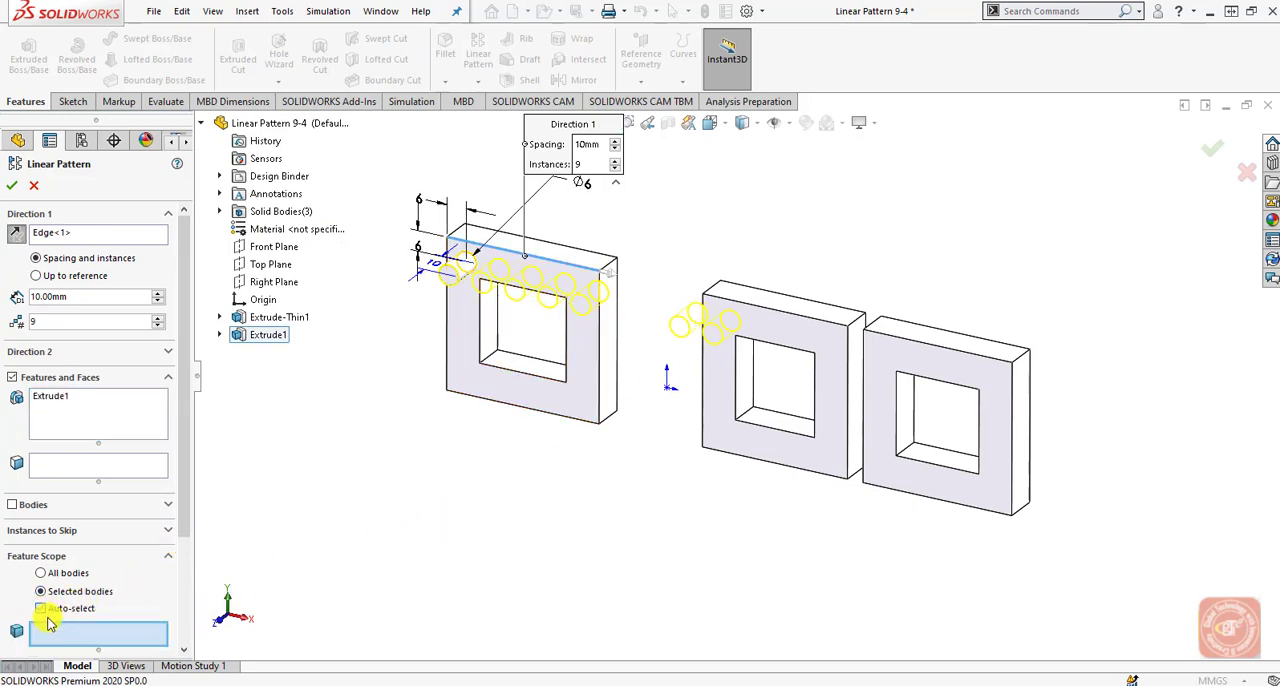
left_click_drag(180, 523, 180, 606)
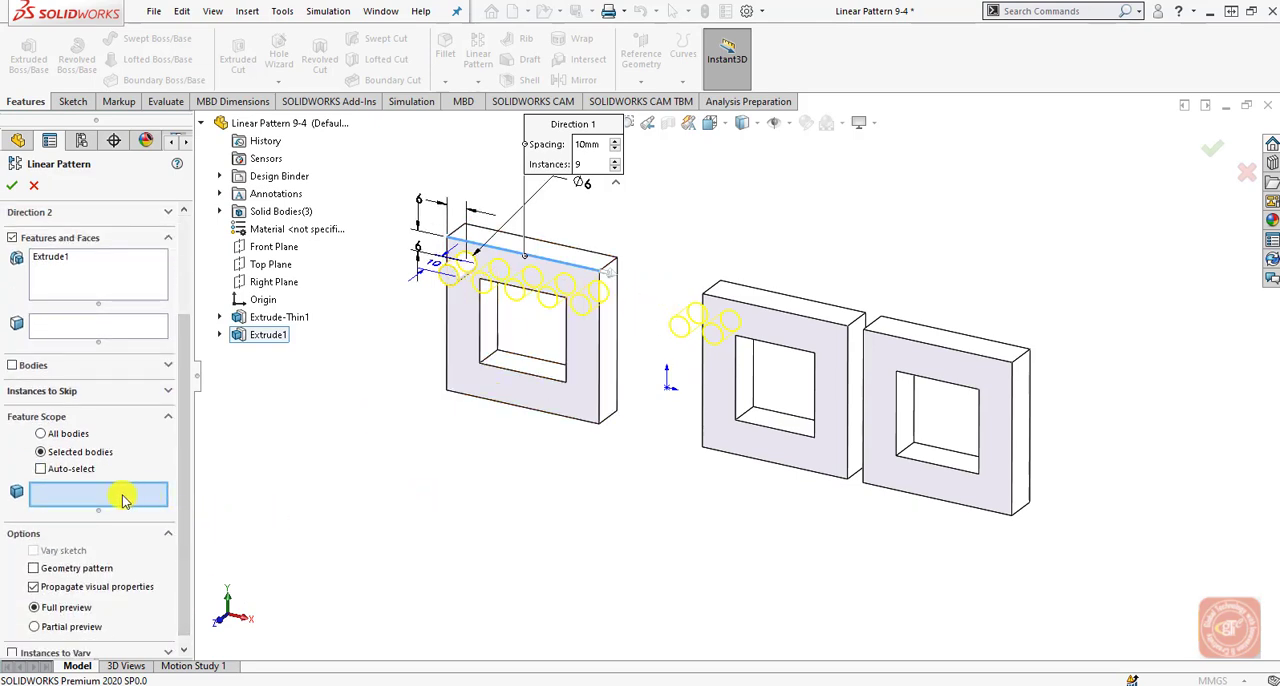
left_click(823, 352)
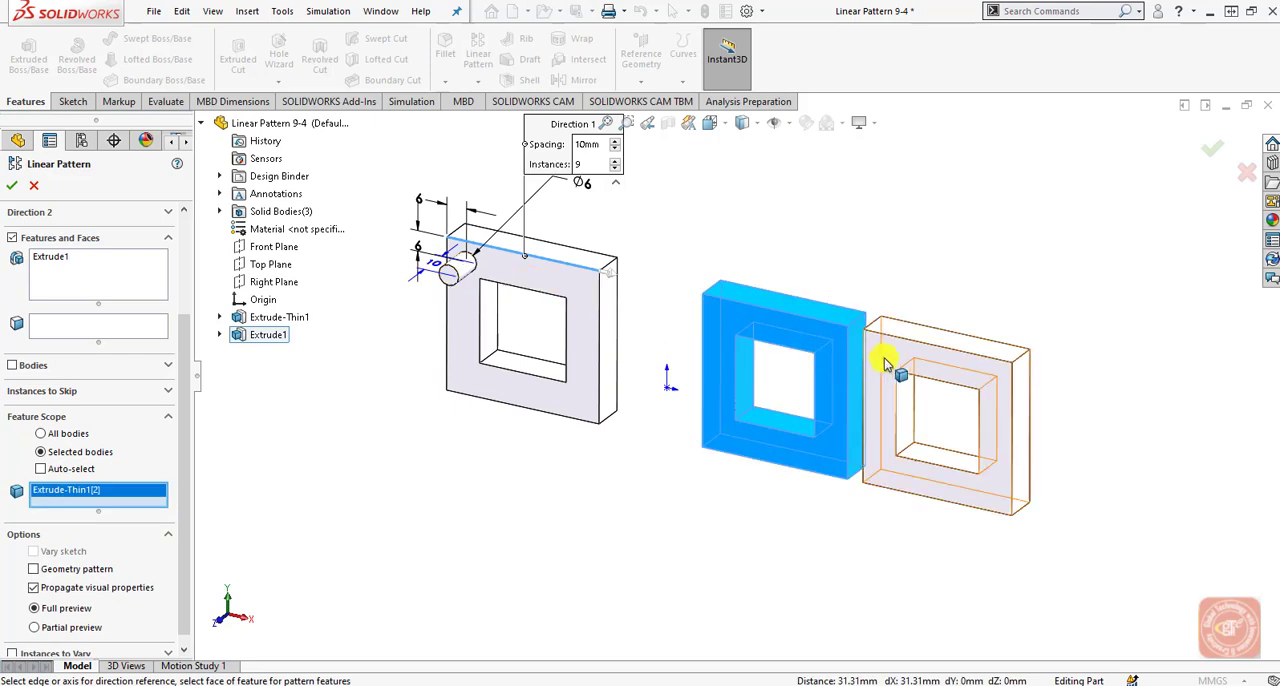
left_click(889, 364)
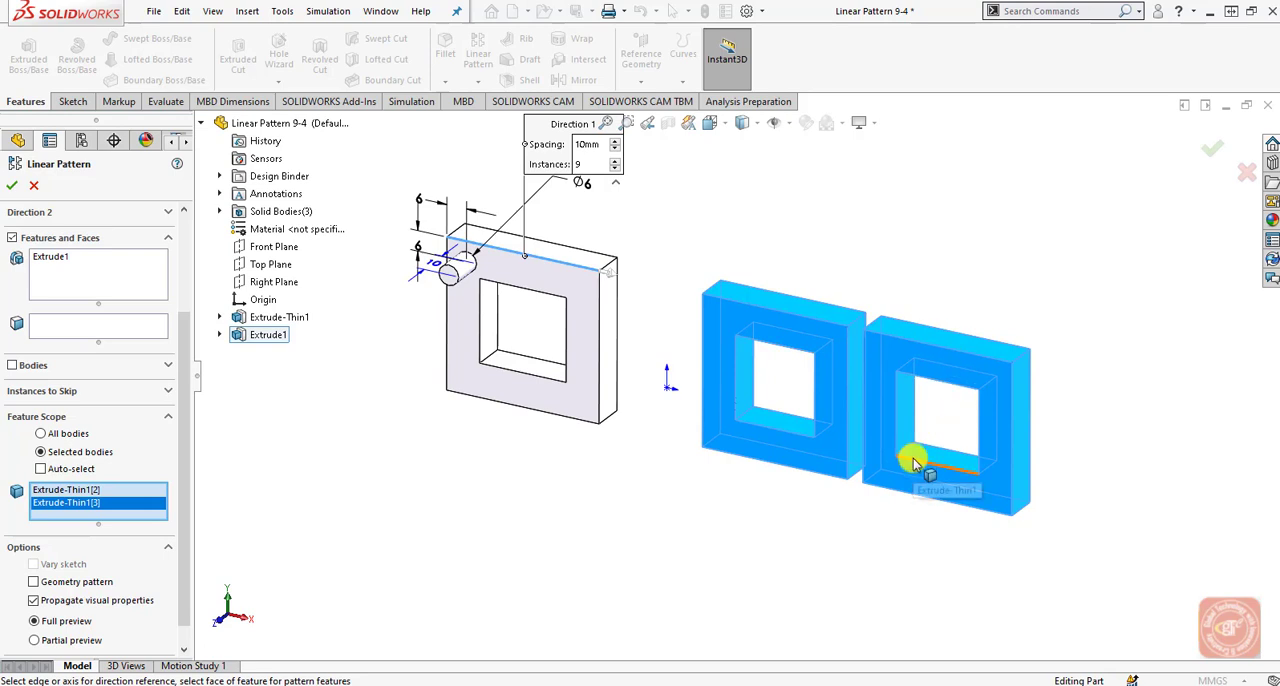
Switch the pin pattern to Partial preview and enable Geometry pattern.
left_click(92, 648)
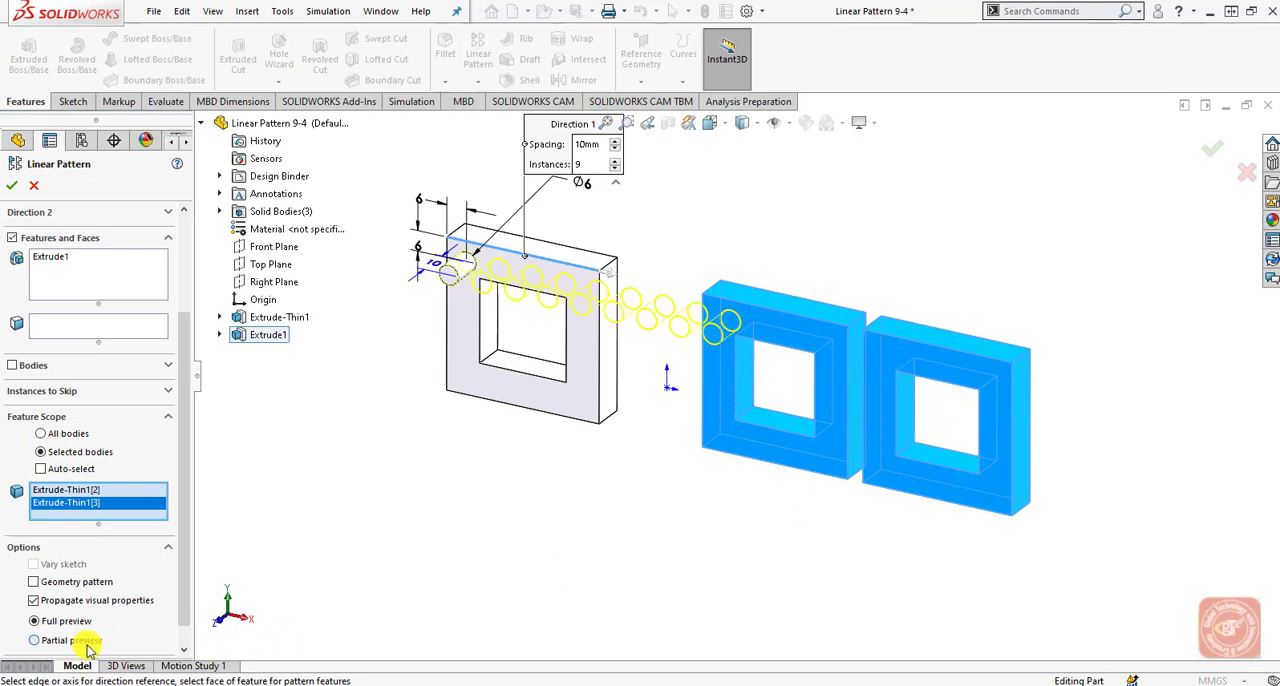
left_click_drag(186, 568, 180, 628)
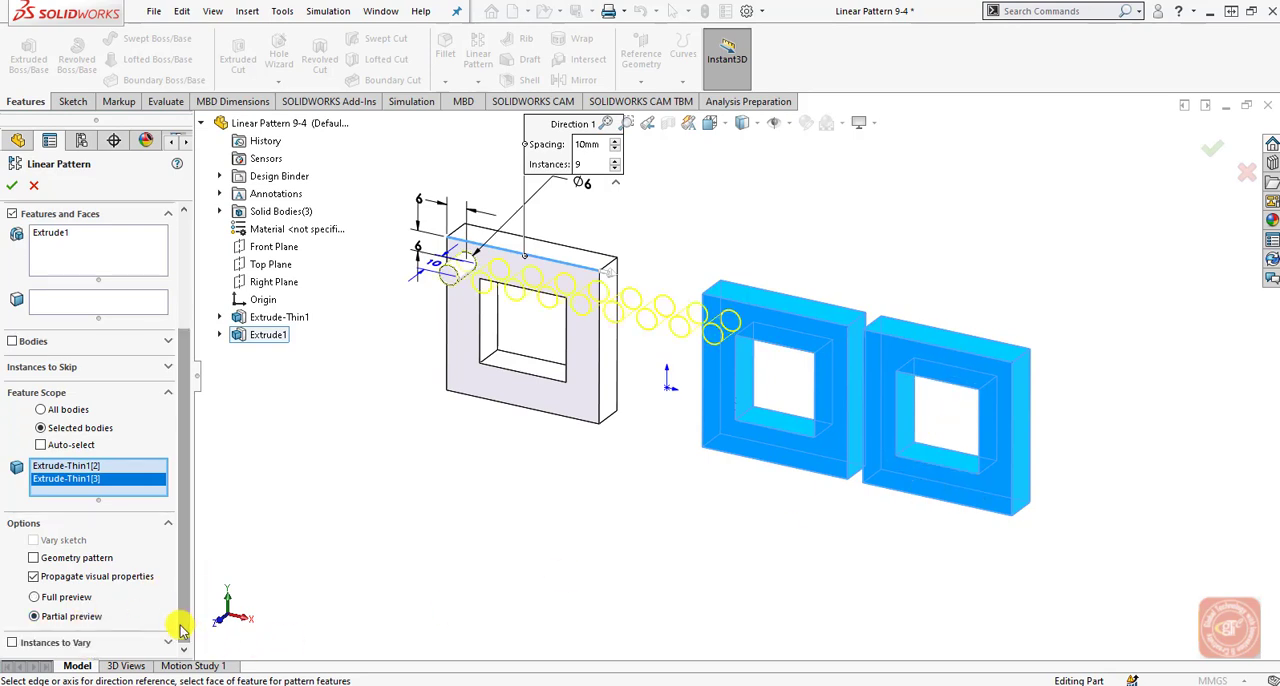
left_click(35, 563)
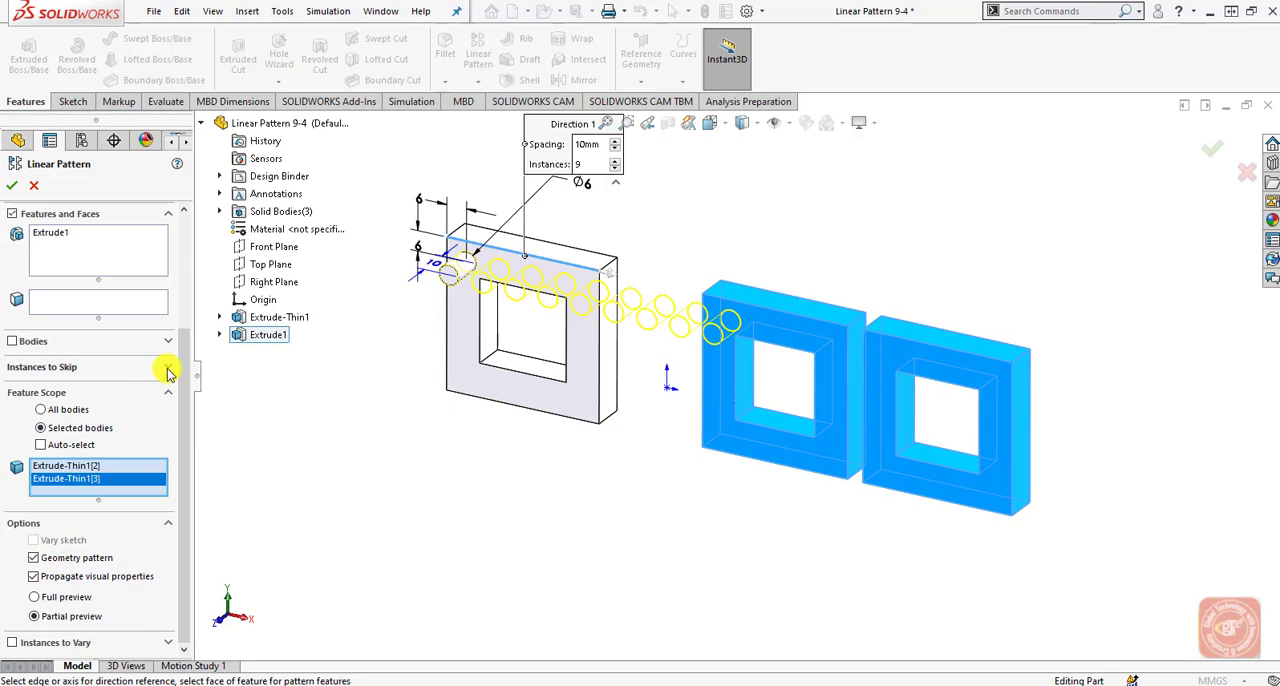
Open the Instances to Skip selection and set the Direction 1 spacing to 20 mm.
left_click(167, 369)
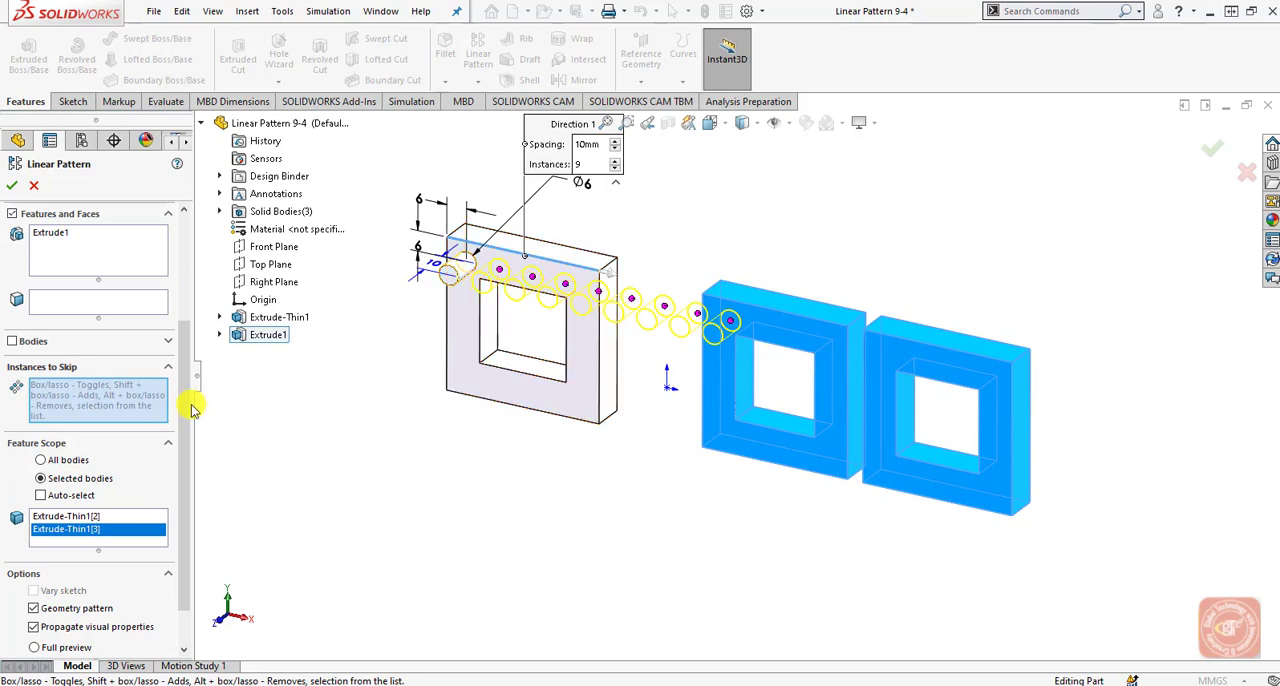
left_click_drag(185, 391, 197, 328)
left_click_drag(100, 257, 17, 260)
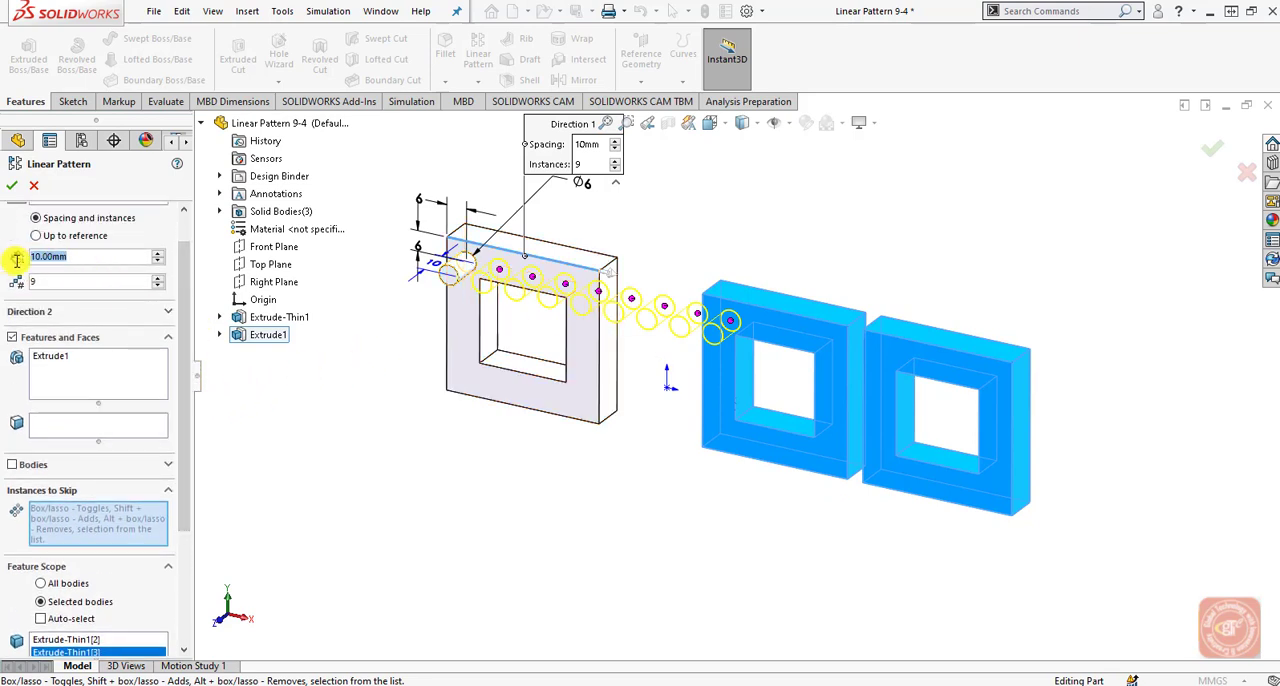
type("20")
key("Return")
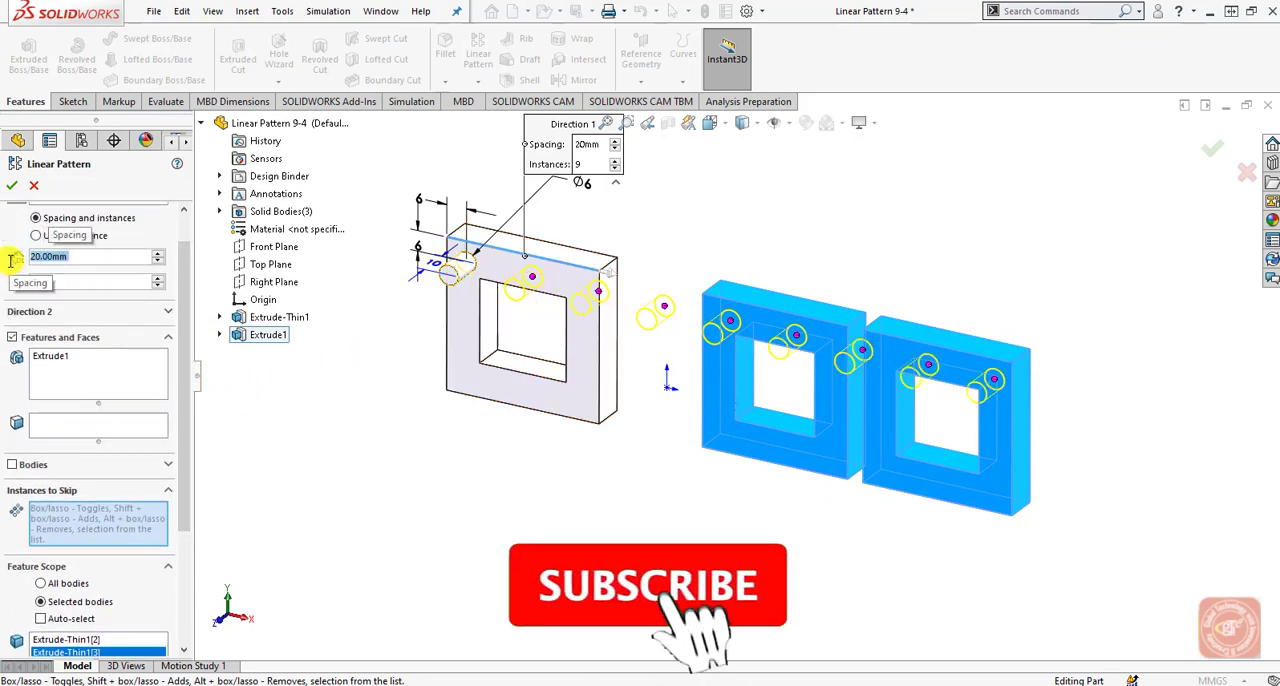
Skip the pin instance (7, 1) at the gap between the two scoped frames and finish the pattern.
left_click(862, 350)
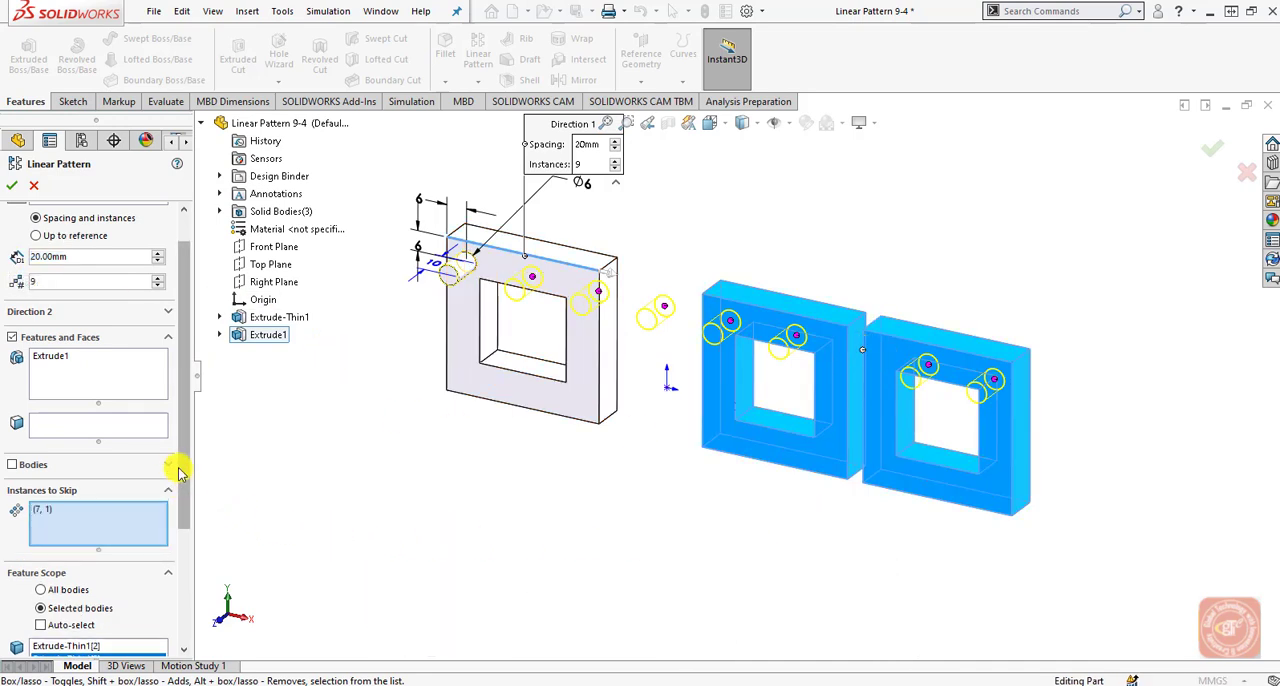
left_click_drag(178, 466, 184, 540)
scroll(184, 540, "down", 1)
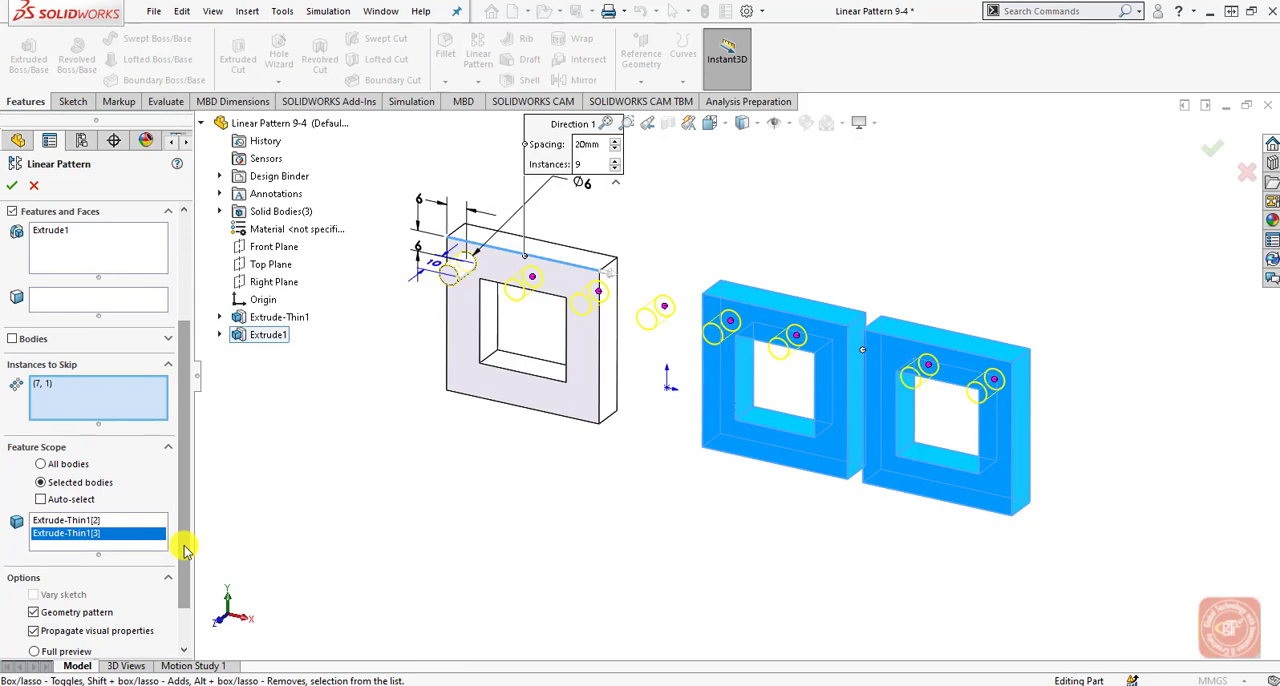
left_click(11, 185)
mouse_move(891, 363)
middle_mouse_down()
mouse_move(937, 323)
mouse_move(983, 334)
mouse_move(988, 374)
mouse_move(920, 340)
mouse_move(897, 363)
mouse_move(905, 370)
middle_mouse_up()
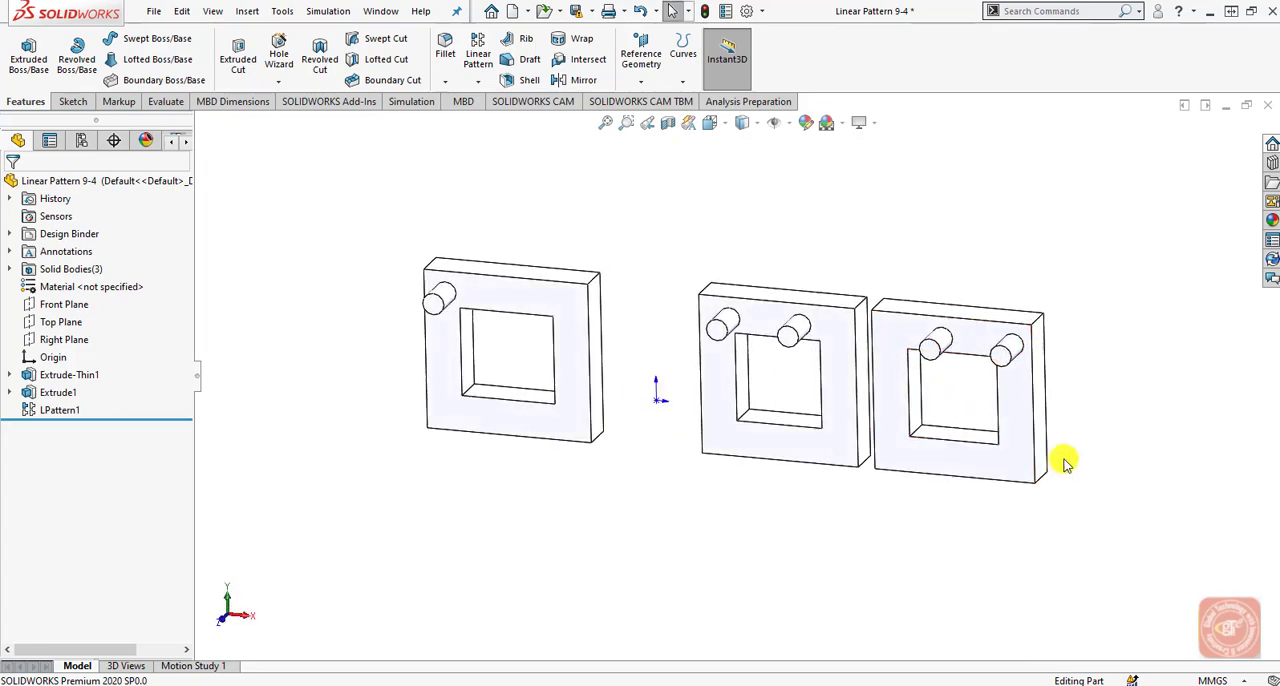